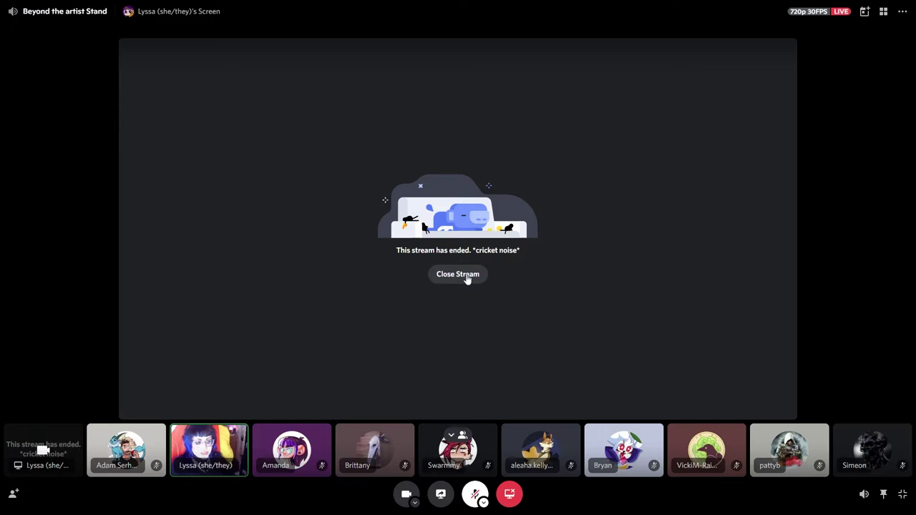
# Close the ended stream and start watching the new live screen share in the voice channel.
pyautogui.click(463, 276)
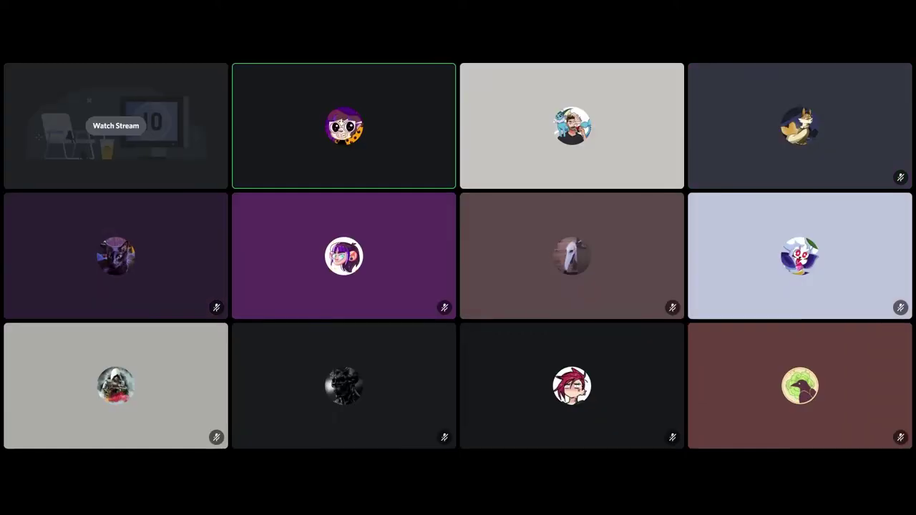
pyautogui.click(116, 123)
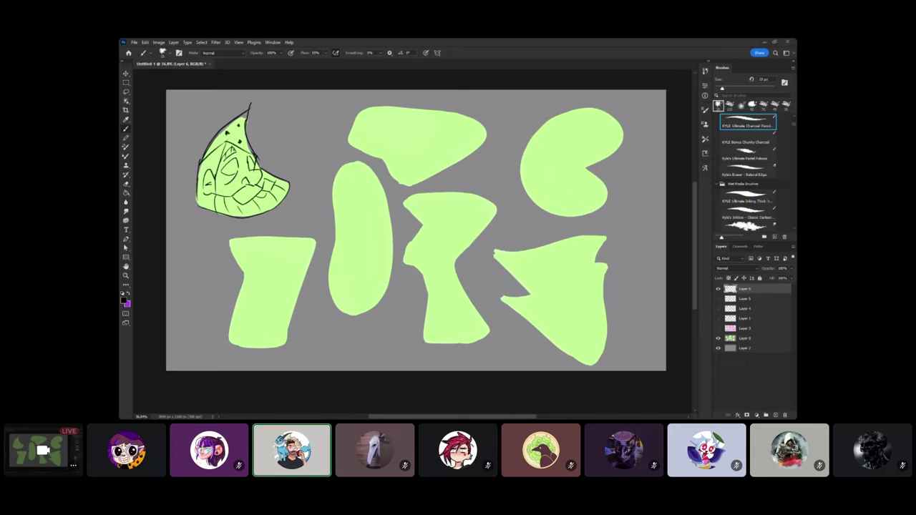
# Sketch large double-rimmed glasses on the upper middle green shape and detail the eye of the crescent-shaped face.
pyautogui.moveTo(404, 136)
pyautogui.mouseDown()
pyautogui.moveTo(398, 148)
pyautogui.moveTo(384, 117)
pyautogui.moveTo(350, 143)
pyautogui.moveTo(397, 153)
pyautogui.moveTo(457, 119)
pyautogui.moveTo(458, 159)
pyautogui.mouseUp()
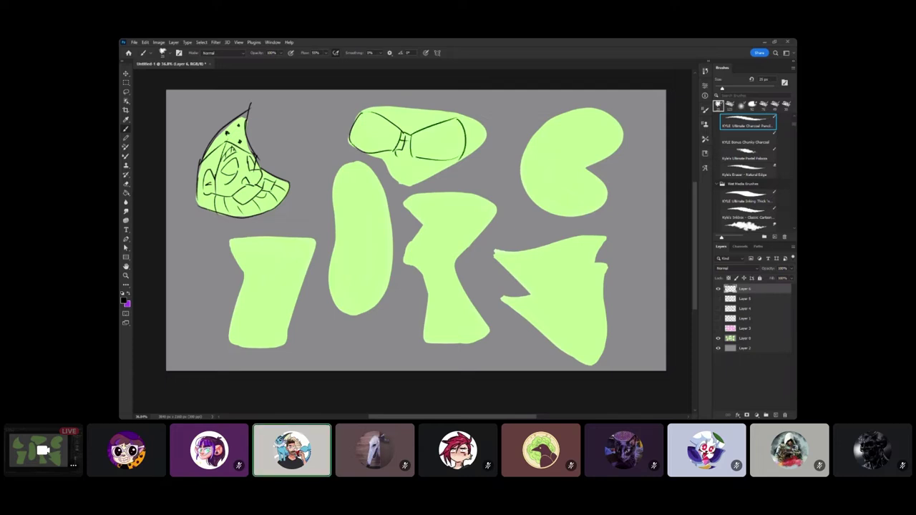
pyautogui.moveTo(418, 133)
pyautogui.mouseDown()
pyautogui.moveTo(451, 155)
pyautogui.moveTo(459, 126)
pyautogui.moveTo(420, 135)
pyautogui.mouseUp()
pyautogui.moveTo(364, 116)
pyautogui.mouseDown()
pyautogui.moveTo(361, 150)
pyautogui.moveTo(389, 149)
pyautogui.moveTo(395, 133)
pyautogui.moveTo(368, 116)
pyautogui.mouseUp()
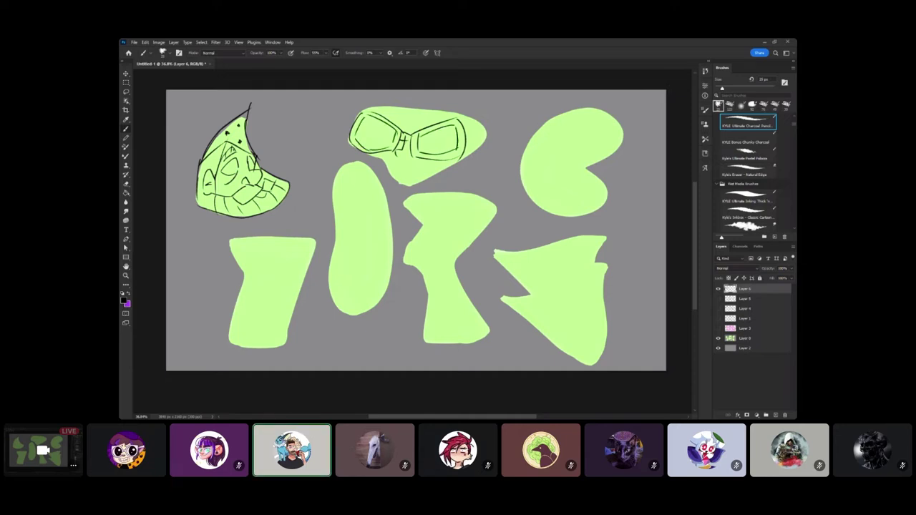
pyautogui.moveTo(219, 170); pyautogui.dragTo(233, 175)
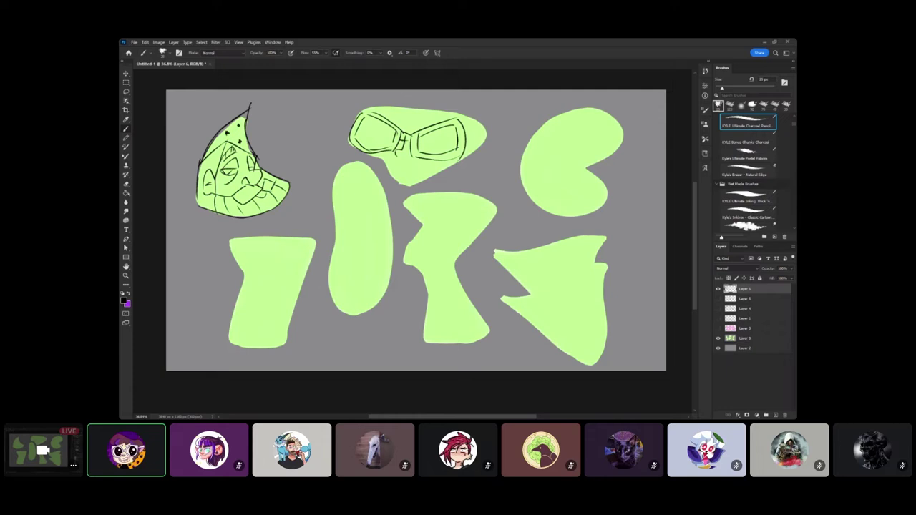
# Add the chin, dark lips, hair outline and loose scribble beside the jaw to the head with large glasses.
pyautogui.moveTo(369, 155)
pyautogui.mouseDown()
pyautogui.moveTo(391, 164)
pyautogui.moveTo(398, 185)
pyautogui.moveTo(397, 174)
pyautogui.moveTo(411, 172)
pyautogui.moveTo(402, 184)
pyautogui.moveTo(413, 187)
pyautogui.moveTo(419, 177)
pyautogui.mouseUp()
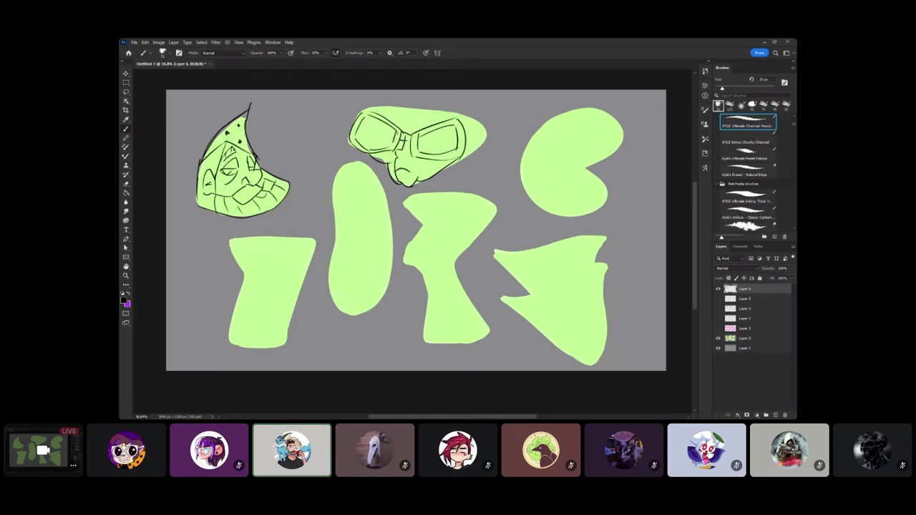
pyautogui.moveTo(444, 112)
pyautogui.mouseDown()
pyautogui.moveTo(466, 149)
pyautogui.moveTo(441, 171)
pyautogui.moveTo(487, 131)
pyautogui.moveTo(455, 161)
pyautogui.moveTo(461, 182)
pyautogui.moveTo(457, 174)
pyautogui.mouseUp()
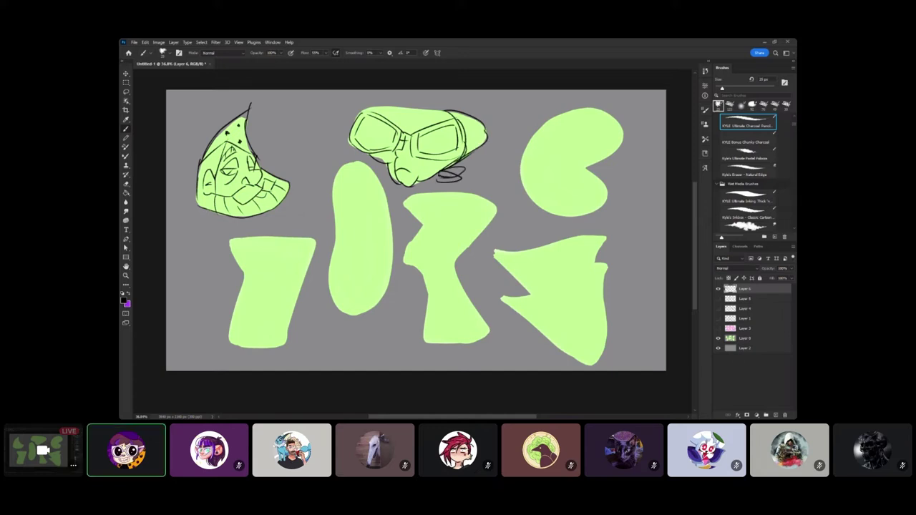
pyautogui.moveTo(447, 111); pyautogui.dragTo(355, 113)
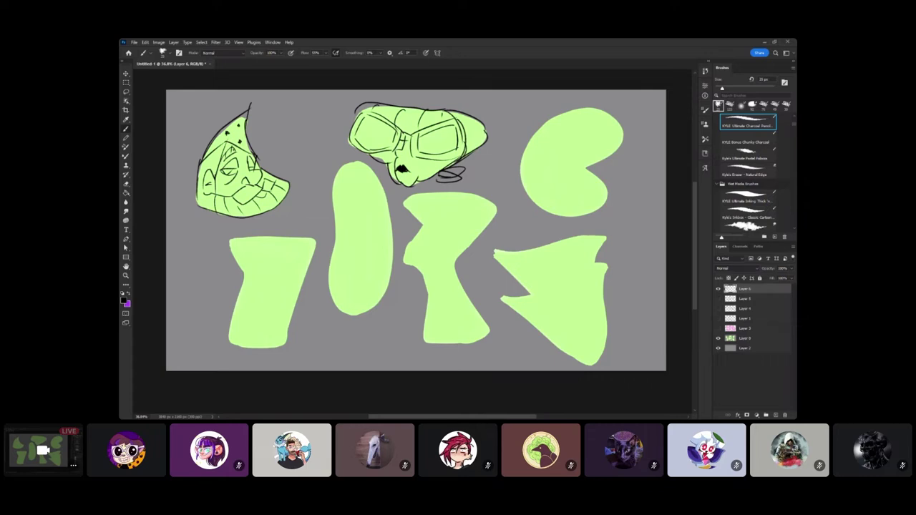
# Outline the overhanging hair, jaw, ear and neck of a head on the lower left green shape.
pyautogui.moveTo(282, 236)
pyautogui.mouseDown()
pyautogui.moveTo(227, 239)
pyautogui.moveTo(245, 273)
pyautogui.mouseUp()
pyautogui.moveTo(250, 272); pyautogui.dragTo(281, 269)
pyautogui.moveTo(231, 315)
pyautogui.mouseDown()
pyautogui.moveTo(262, 323)
pyautogui.moveTo(268, 310)
pyautogui.moveTo(235, 342)
pyautogui.moveTo(249, 345)
pyautogui.mouseUp()
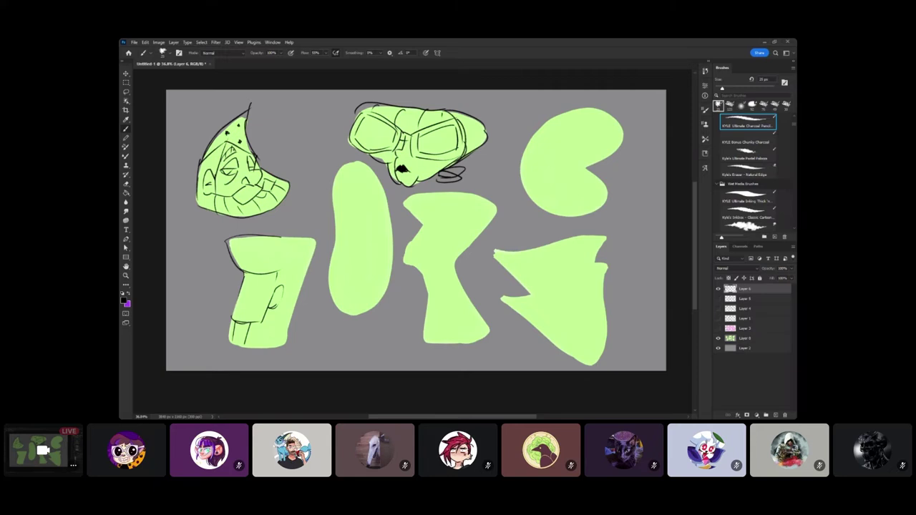
# Draw the eyes, nose, mouth, hair strands and vertical neck lines on the lower left head and finish its outline.
pyautogui.moveTo(243, 283); pyautogui.dragTo(247, 294)
pyautogui.moveTo(256, 290)
pyautogui.mouseDown()
pyautogui.moveTo(267, 293)
pyautogui.moveTo(263, 276)
pyautogui.mouseUp()
pyautogui.moveTo(244, 315); pyautogui.dragTo(255, 312)
pyautogui.moveTo(277, 236)
pyautogui.mouseDown()
pyautogui.moveTo(299, 289)
pyautogui.moveTo(281, 345)
pyautogui.mouseUp()
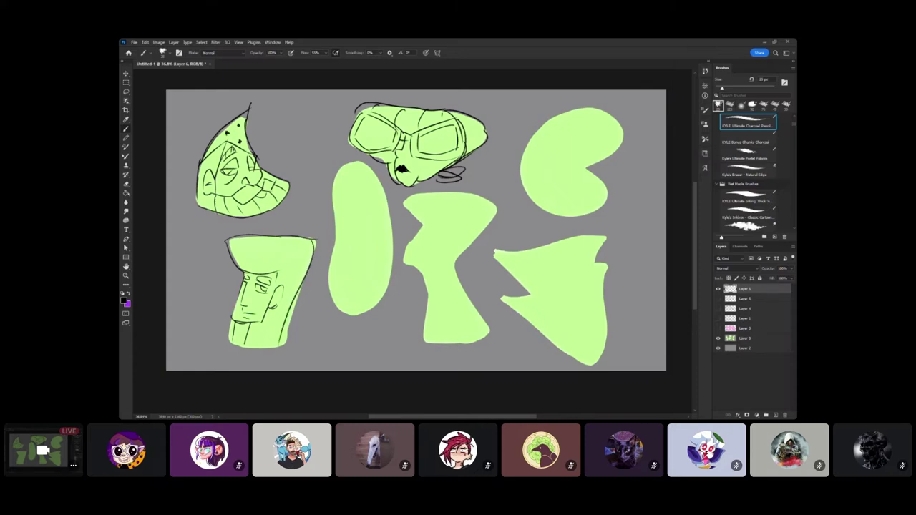
pyautogui.moveTo(240, 245)
pyautogui.mouseDown()
pyautogui.moveTo(259, 273)
pyautogui.moveTo(276, 272)
pyautogui.mouseUp()
pyautogui.moveTo(266, 314)
pyautogui.mouseDown()
pyautogui.moveTo(260, 345)
pyautogui.moveTo(270, 346)
pyautogui.mouseUp()
# Sketch a small face with tall stacked swirls of hair on the long oval green shape.
pyautogui.moveTo(328, 289); pyautogui.dragTo(339, 303)
pyautogui.moveTo(385, 285); pyautogui.dragTo(349, 315)
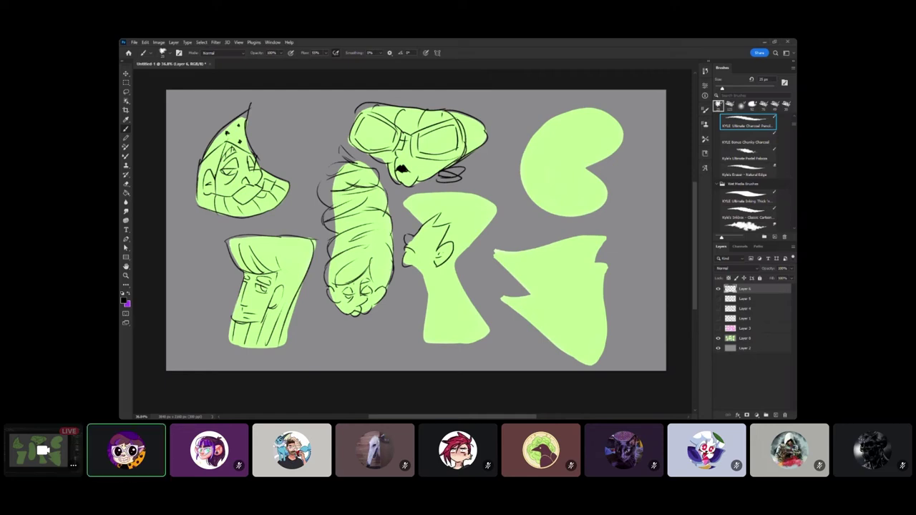
# Sketch a stern profile with swept-back hair, a pointed collar and shoulders on the central green shape.
pyautogui.moveTo(422, 224)
pyautogui.mouseDown()
pyautogui.moveTo(405, 205)
pyautogui.moveTo(428, 192)
pyautogui.moveTo(471, 193)
pyautogui.mouseUp()
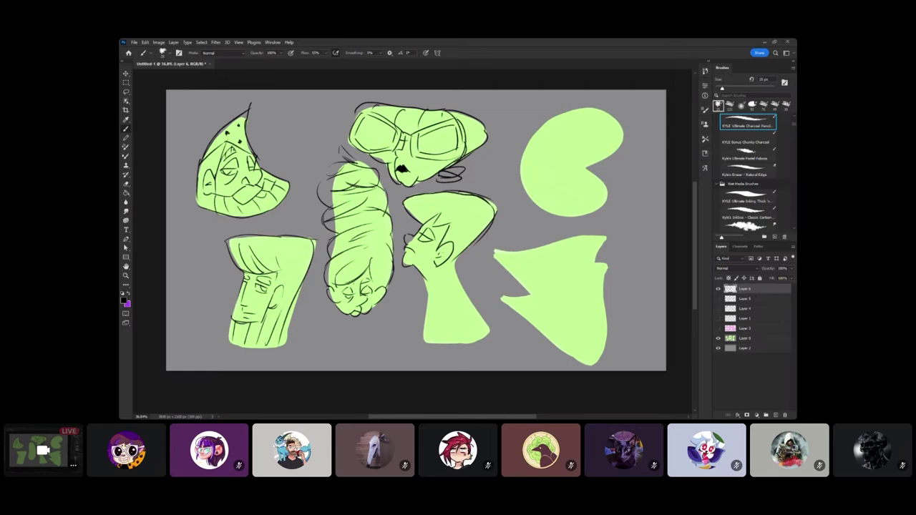
pyautogui.moveTo(416, 288); pyautogui.dragTo(444, 288)
pyautogui.moveTo(417, 290)
pyautogui.mouseDown()
pyautogui.moveTo(423, 308)
pyautogui.moveTo(456, 278)
pyautogui.moveTo(466, 294)
pyautogui.moveTo(424, 344)
pyautogui.moveTo(468, 313)
pyautogui.moveTo(473, 337)
pyautogui.mouseUp()
pyautogui.moveTo(471, 296); pyautogui.dragTo(492, 332)
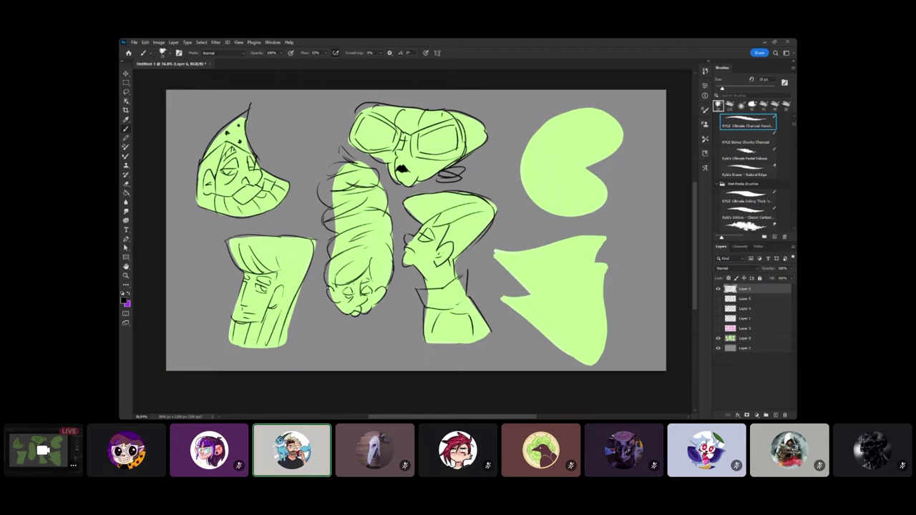
pyautogui.moveTo(462, 222); pyautogui.dragTo(455, 258)
pyautogui.moveTo(421, 202)
pyautogui.mouseDown()
pyautogui.moveTo(408, 222)
pyautogui.moveTo(445, 196)
pyautogui.mouseUp()
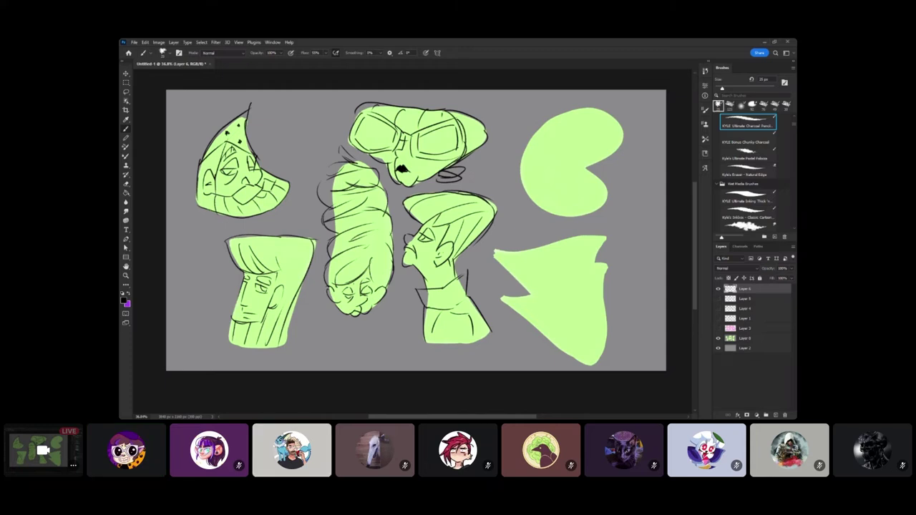
# Sketch the nose, cheek, jawline and ear of a face on the upper right bean-shaped green blob.
pyautogui.moveTo(541, 153)
pyautogui.mouseDown()
pyautogui.moveTo(541, 168)
pyautogui.moveTo(527, 171)
pyautogui.moveTo(548, 182)
pyautogui.moveTo(531, 200)
pyautogui.moveTo(571, 203)
pyautogui.mouseUp()
pyautogui.moveTo(575, 156)
pyautogui.mouseDown()
pyautogui.moveTo(592, 170)
pyautogui.moveTo(577, 188)
pyautogui.mouseUp()
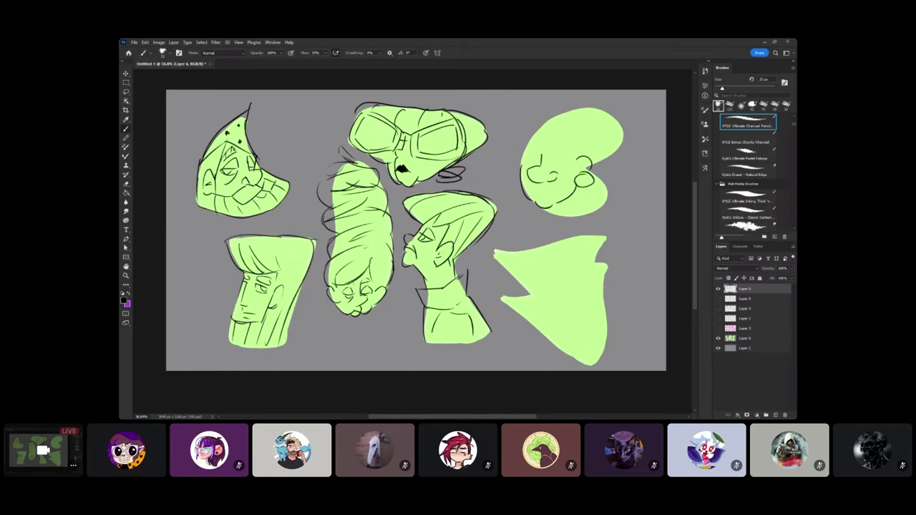
pyautogui.moveTo(531, 147)
pyautogui.mouseDown()
pyautogui.moveTo(521, 173)
pyautogui.moveTo(551, 157)
pyautogui.moveTo(522, 164)
pyautogui.moveTo(548, 121)
pyautogui.moveTo(610, 104)
pyautogui.moveTo(607, 163)
pyautogui.mouseUp()
pyautogui.hotkey('ctrl', 'z')
pyautogui.hotkey('ctrl', 'z')
# Draw the forehead line and a banded head wrap curving across the upper lobe of the bean-shaped head, plus its eye curves.
pyautogui.moveTo(531, 140); pyautogui.dragTo(584, 155)
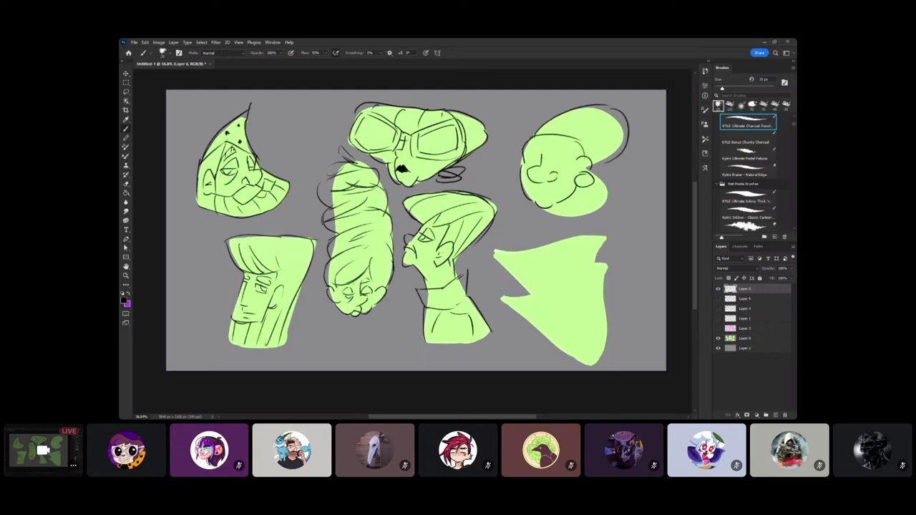
pyautogui.moveTo(560, 116)
pyautogui.mouseDown()
pyautogui.moveTo(602, 156)
pyautogui.moveTo(594, 164)
pyautogui.mouseUp()
pyautogui.moveTo(617, 109); pyautogui.dragTo(598, 160)
pyautogui.moveTo(542, 148)
pyautogui.mouseDown()
pyautogui.moveTo(528, 155)
pyautogui.moveTo(556, 163)
pyautogui.moveTo(575, 149)
pyautogui.mouseUp()
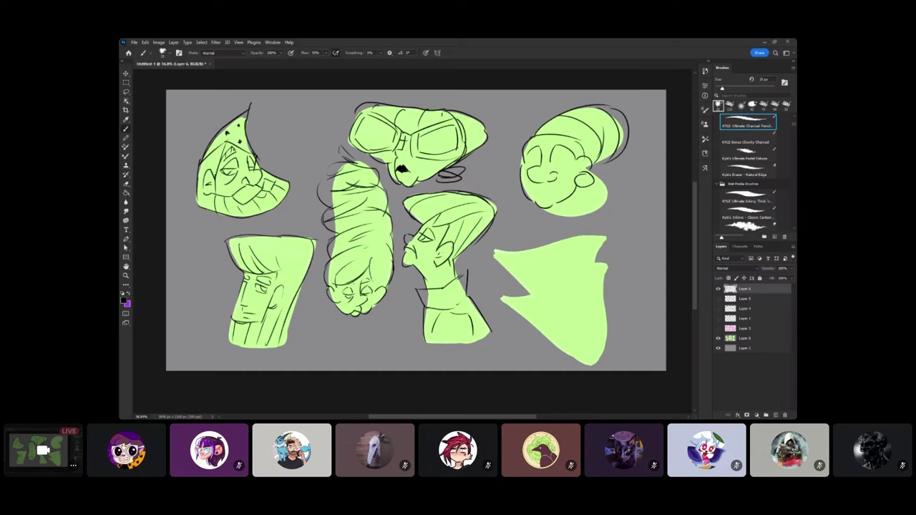
# Add the eyes, brows and mouth to the bean-shaped face and fill its lower lobe with scalloped neck detail.
pyautogui.moveTo(528, 158); pyautogui.dragTo(572, 161)
pyautogui.moveTo(534, 184)
pyautogui.mouseDown()
pyautogui.moveTo(534, 195)
pyautogui.moveTo(555, 196)
pyautogui.mouseUp()
pyautogui.moveTo(551, 145)
pyautogui.mouseDown()
pyautogui.moveTo(569, 143)
pyautogui.moveTo(541, 144)
pyautogui.mouseUp()
pyautogui.moveTo(589, 169)
pyautogui.mouseDown()
pyautogui.moveTo(597, 177)
pyautogui.moveTo(556, 216)
pyautogui.moveTo(602, 188)
pyautogui.moveTo(560, 217)
pyautogui.moveTo(546, 214)
pyautogui.moveTo(595, 207)
pyautogui.moveTo(605, 193)
pyautogui.mouseUp()
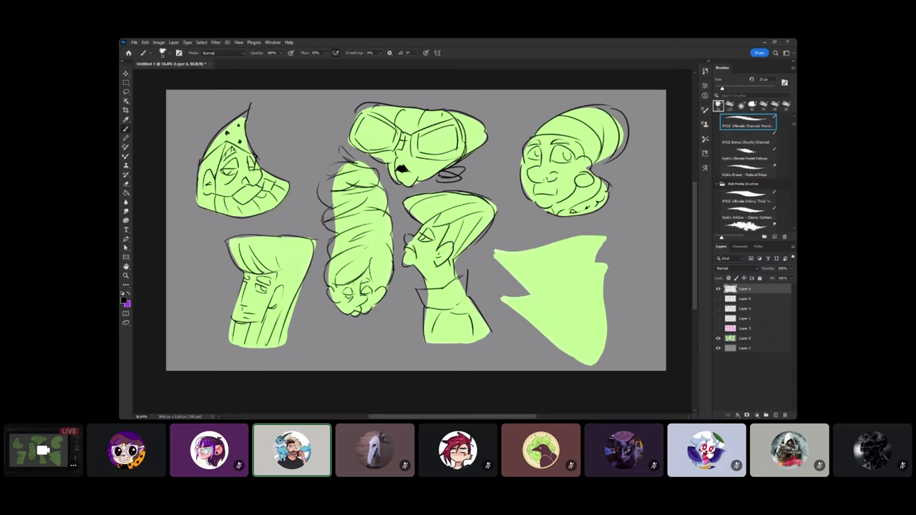
# Sketch an angular face with spiky swept hair and a pointed chin on the arrow-like lower right green shape.
pyautogui.moveTo(541, 299); pyautogui.dragTo(562, 327)
pyautogui.moveTo(538, 275); pyautogui.dragTo(517, 297)
pyautogui.moveTo(491, 258)
pyautogui.mouseDown()
pyautogui.moveTo(534, 296)
pyautogui.moveTo(513, 252)
pyautogui.moveTo(607, 235)
pyautogui.mouseUp()
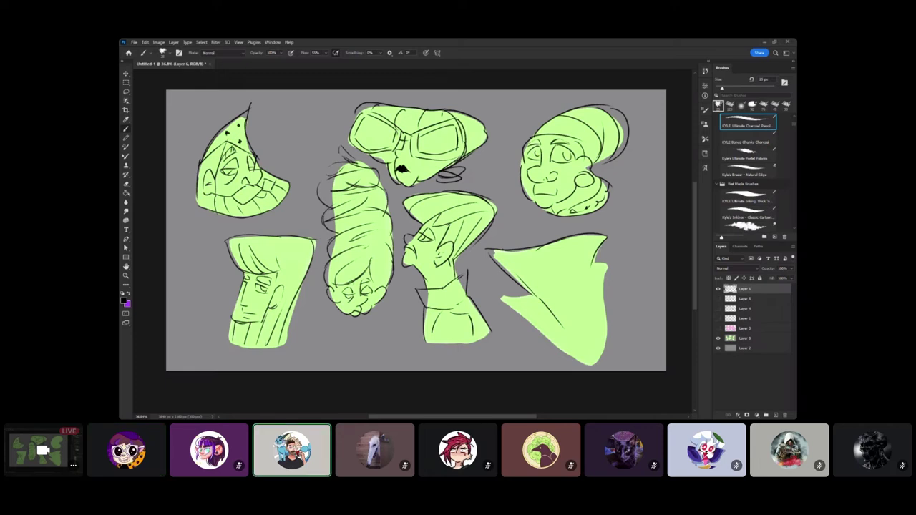
pyautogui.moveTo(591, 252); pyautogui.dragTo(595, 273)
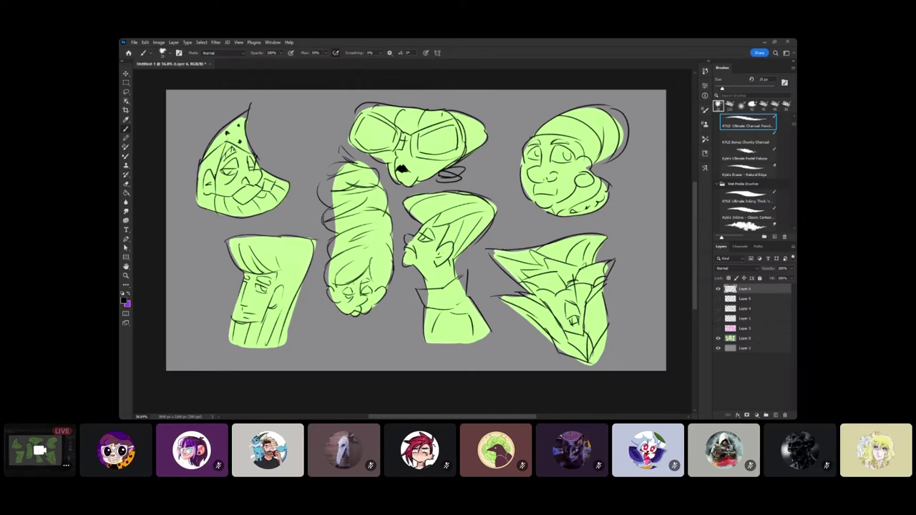
# Hide the finished sketch and green shapes, show the pink shapes layer, and add a new empty layer on top.
pyautogui.hotkey('ctrl', ',')
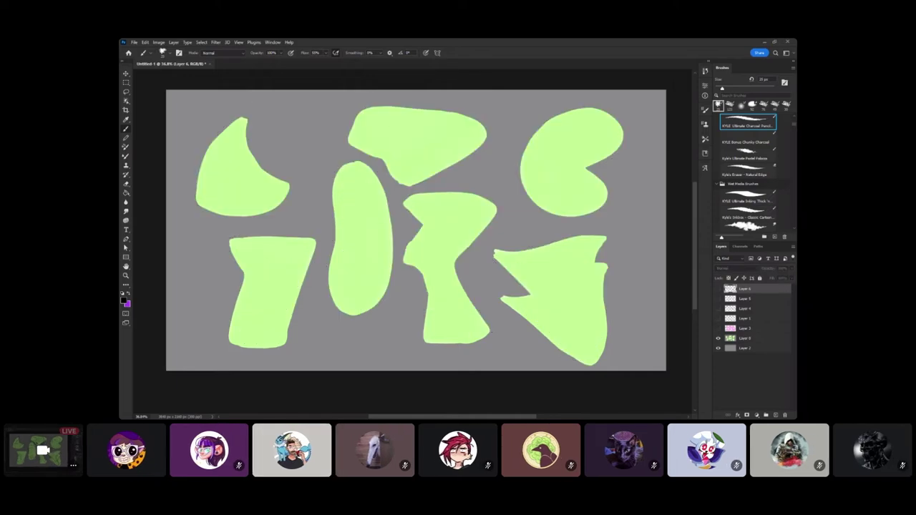
pyautogui.hotkey('ctrl', ',')
pyautogui.hotkey('ctrl', ',')
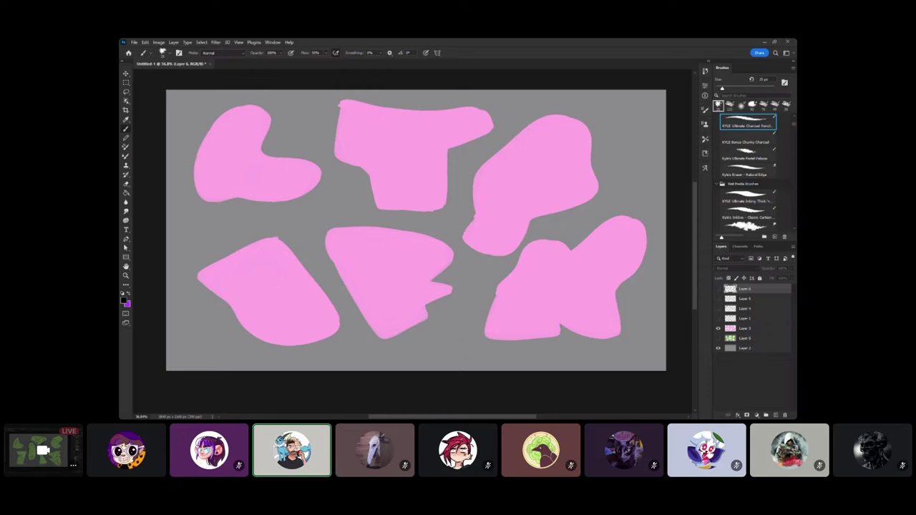
pyautogui.click(776, 415)
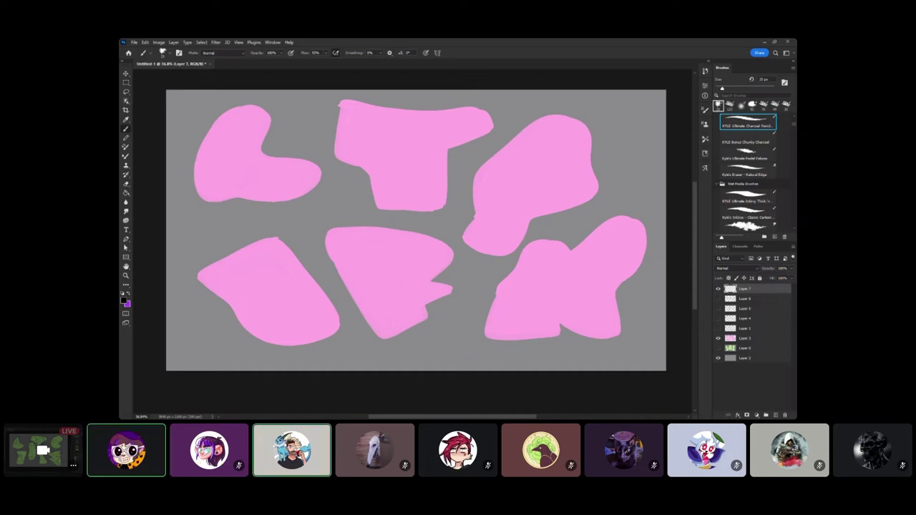
pyautogui.moveTo(403, 302)
pyautogui.mouseDown()
pyautogui.moveTo(413, 281)
pyautogui.moveTo(458, 287)
pyautogui.mouseUp()
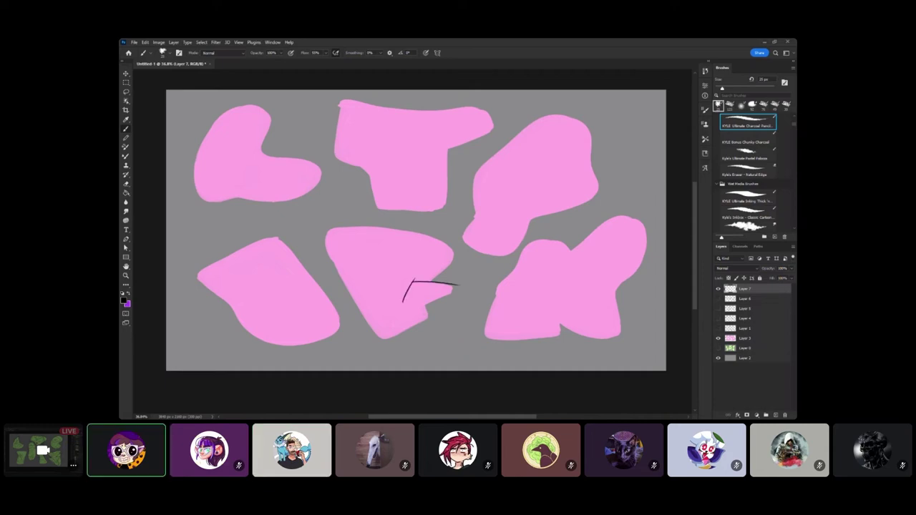
pyautogui.hotkey('ctrl', 'z')
pyautogui.hotkey('ctrl', 'z')
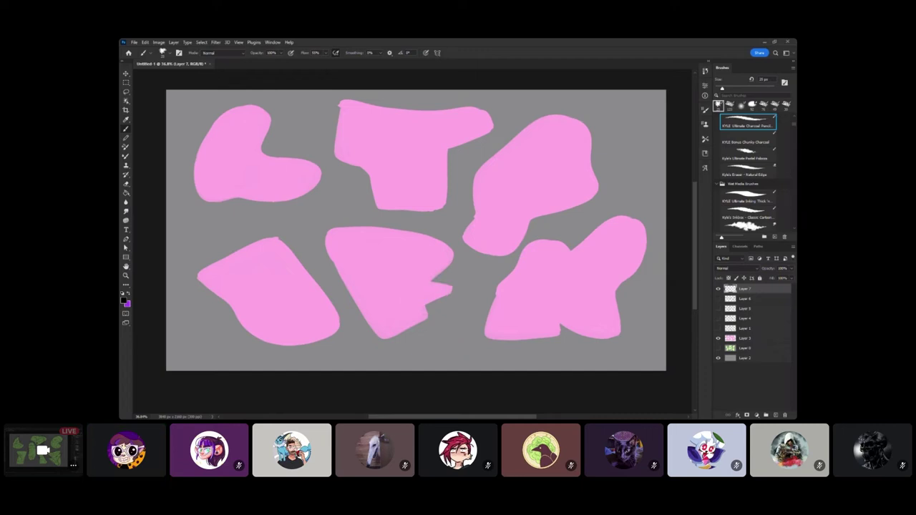
pyautogui.moveTo(414, 283)
pyautogui.mouseDown()
pyautogui.moveTo(451, 287)
pyautogui.moveTo(406, 305)
pyautogui.mouseUp()
pyautogui.hotkey('ctrl', 'z')
# Sketch a pointed nose, mouth, chin, two eyes and the rear jawline on the lower middle pink shape.
pyautogui.moveTo(427, 316); pyautogui.dragTo(383, 337)
pyautogui.moveTo(416, 306)
pyautogui.mouseDown()
pyautogui.moveTo(417, 318)
pyautogui.moveTo(400, 324)
pyautogui.mouseUp()
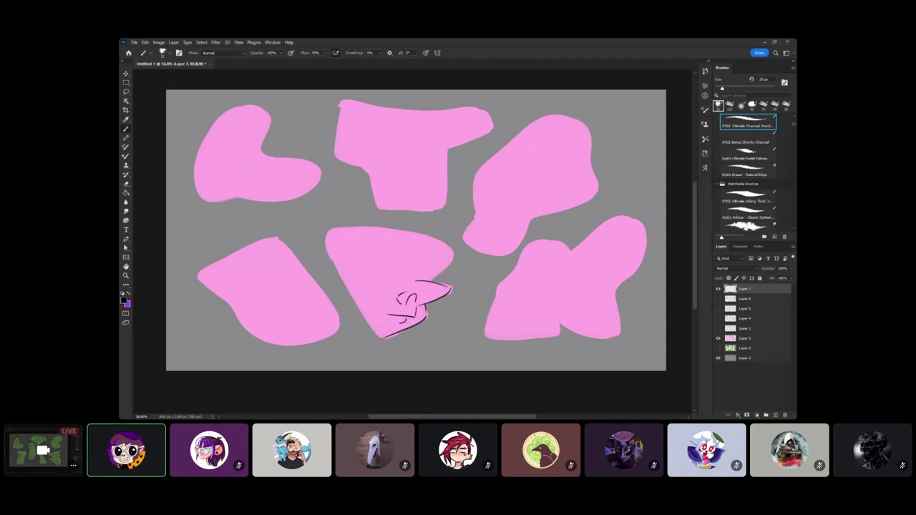
pyautogui.moveTo(405, 260)
pyautogui.mouseDown()
pyautogui.moveTo(407, 278)
pyautogui.moveTo(387, 273)
pyautogui.moveTo(401, 281)
pyautogui.moveTo(426, 268)
pyautogui.moveTo(432, 280)
pyautogui.mouseUp()
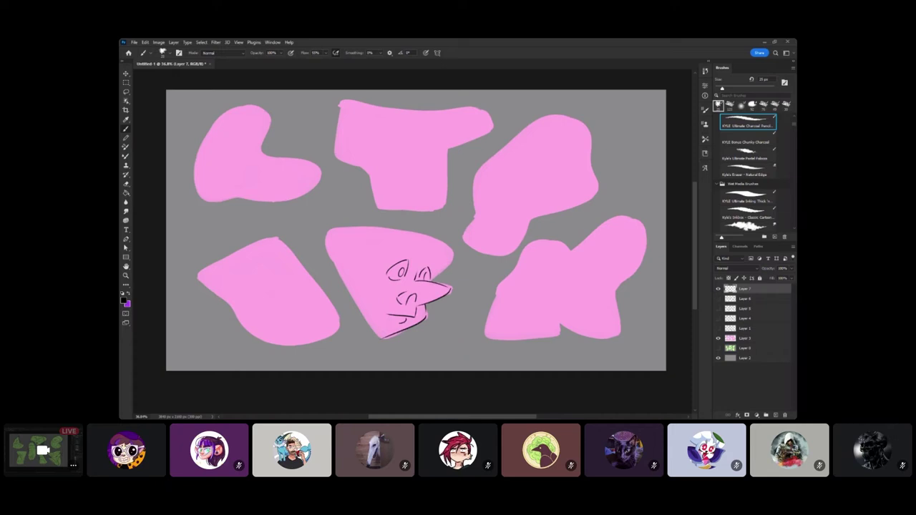
pyautogui.moveTo(363, 300); pyautogui.dragTo(379, 338)
pyautogui.moveTo(443, 242)
pyautogui.mouseDown()
pyautogui.moveTo(401, 230)
pyautogui.moveTo(321, 232)
pyautogui.moveTo(344, 289)
pyautogui.mouseUp()
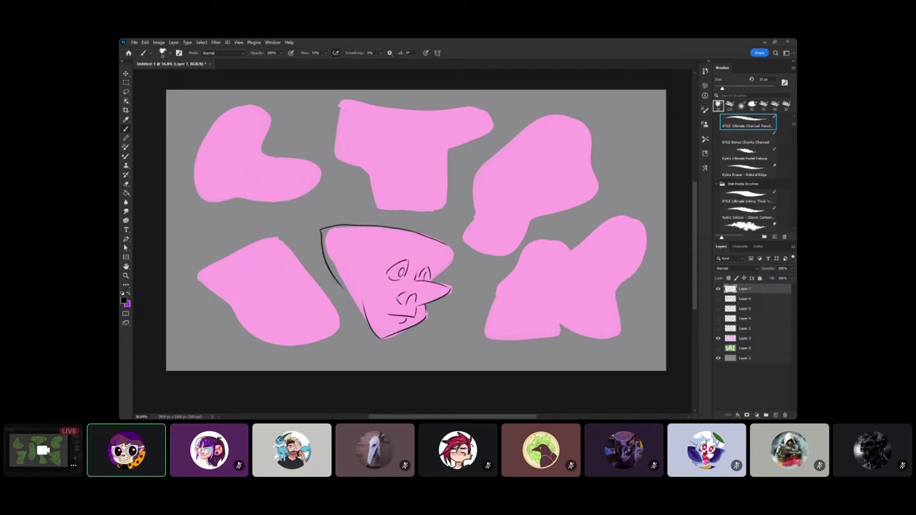
pyautogui.hotkey('ctrl', 'z')
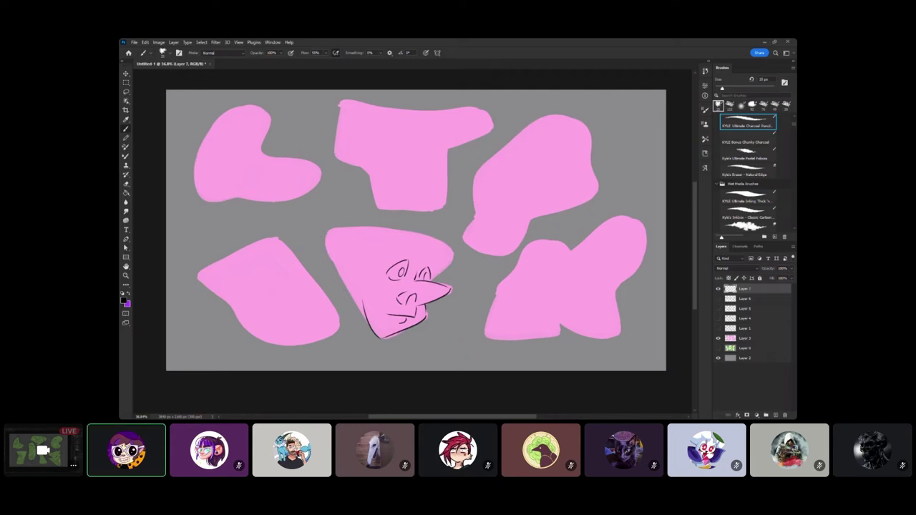
pyautogui.hotkey('ctrl', 'z')
pyautogui.hotkey('ctrl', 'z')
pyautogui.hotkey('ctrl', 'z')
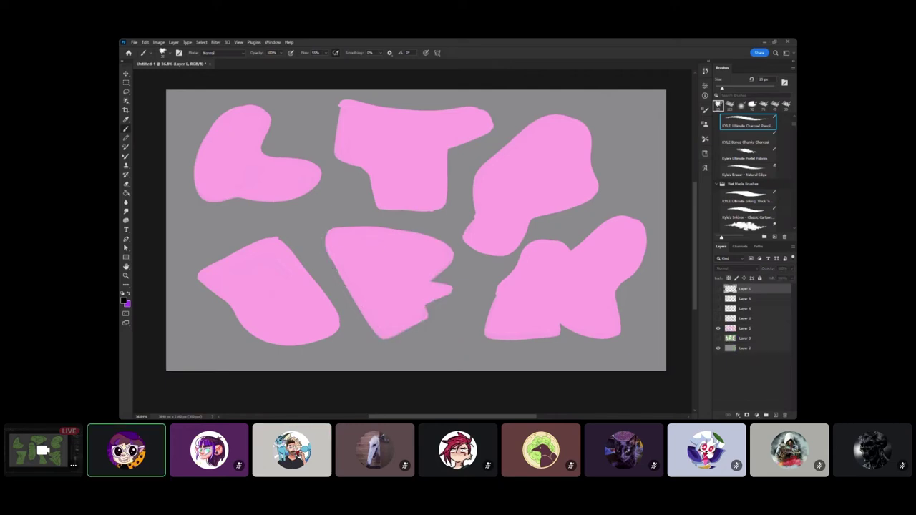
pyautogui.hotkey('ctrl', 'shift', 'z')
pyautogui.hotkey('ctrl', 'shift', 'z')
pyautogui.hotkey('ctrl', 'shift', 'z')
pyautogui.hotkey('ctrl', 'z')
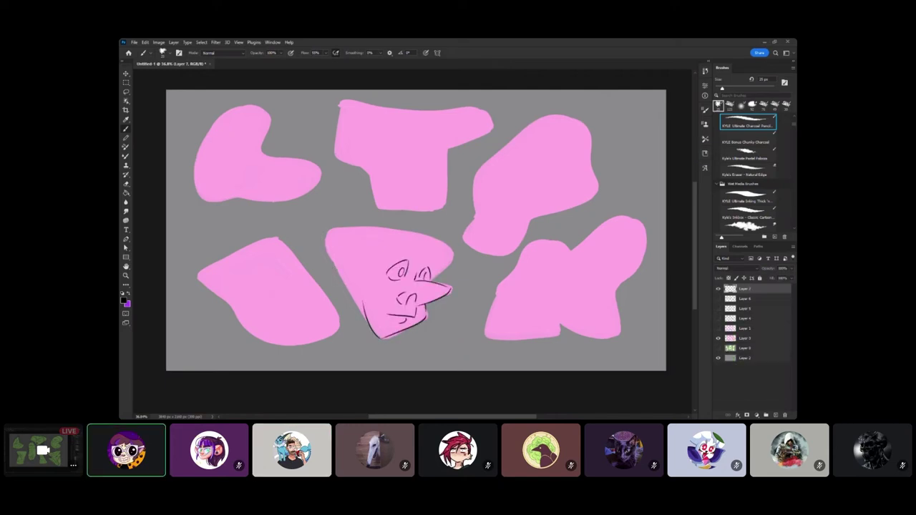
# Outline the back, crown and forehead of the pointed-nose head along the edge of the pink shape.
pyautogui.moveTo(350, 291)
pyautogui.mouseDown()
pyautogui.moveTo(324, 237)
pyautogui.moveTo(419, 227)
pyautogui.mouseUp()
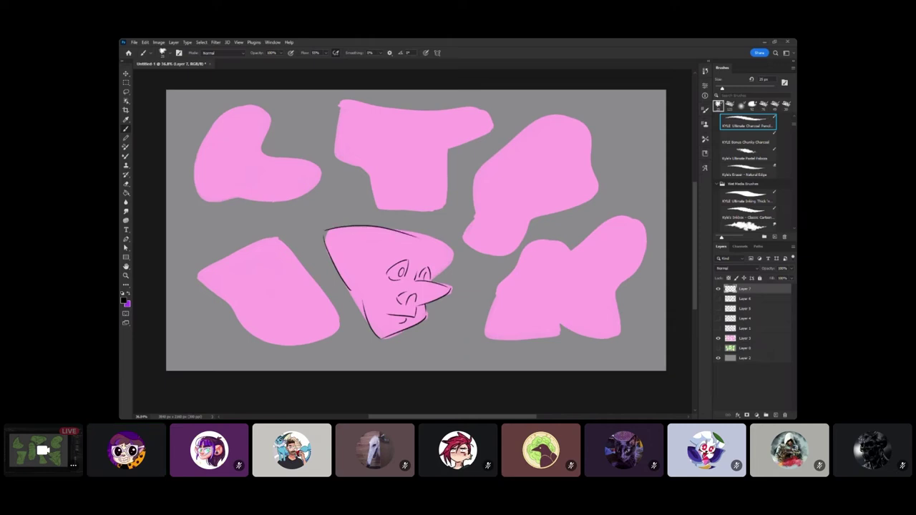
pyautogui.hotkey('ctrl', 'z')
pyautogui.moveTo(325, 238)
pyautogui.mouseDown()
pyautogui.moveTo(369, 224)
pyautogui.moveTo(424, 229)
pyautogui.moveTo(448, 246)
pyautogui.moveTo(452, 263)
pyautogui.mouseUp()
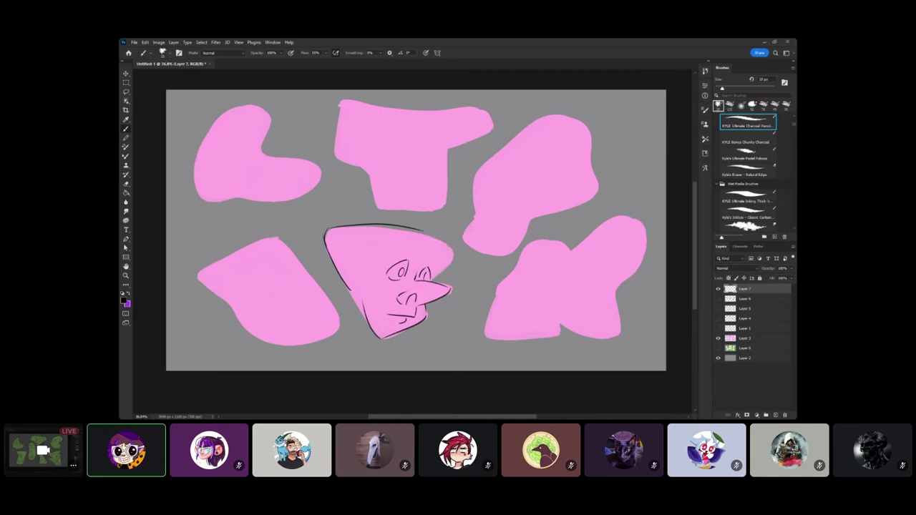
pyautogui.hotkey('ctrl', 'z')
pyautogui.moveTo(423, 230); pyautogui.dragTo(454, 259)
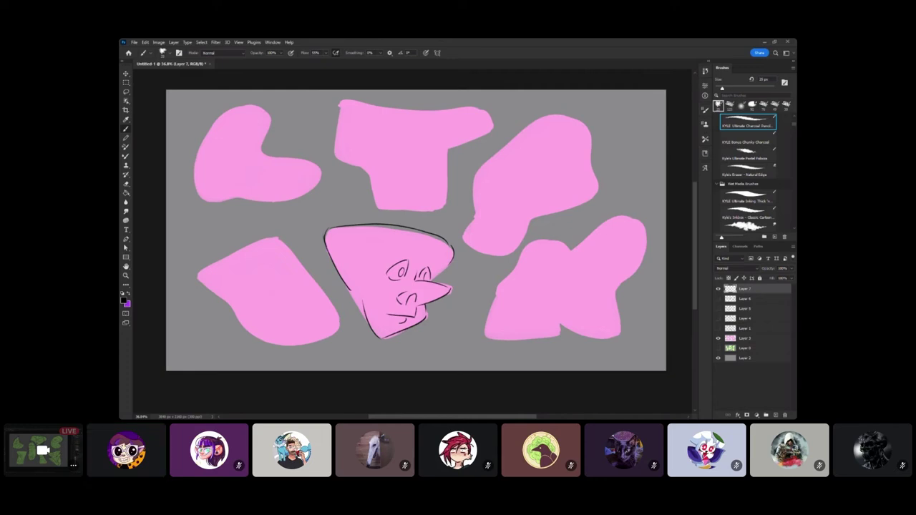
# Draw fringe strands above the eyes, an ear and a curved band across the hair of the pointed-nose head.
pyautogui.moveTo(444, 248)
pyautogui.mouseDown()
pyautogui.moveTo(453, 268)
pyautogui.moveTo(441, 272)
pyautogui.mouseUp()
pyautogui.moveTo(423, 250)
pyautogui.mouseDown()
pyautogui.moveTo(443, 265)
pyautogui.moveTo(386, 268)
pyautogui.moveTo(363, 300)
pyautogui.moveTo(375, 253)
pyautogui.moveTo(427, 238)
pyautogui.mouseUp()
pyautogui.moveTo(354, 261); pyautogui.dragTo(346, 292)
pyautogui.moveTo(388, 221); pyautogui.dragTo(351, 262)
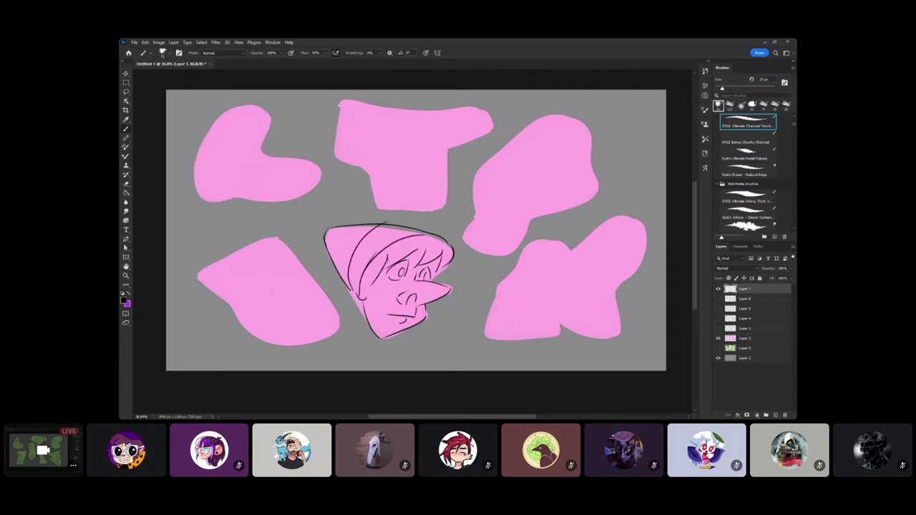
# Add more curved bands across the back hair of the pointed-nose head.
pyautogui.moveTo(359, 225); pyautogui.dragTo(338, 280)
pyautogui.moveTo(335, 233); pyautogui.dragTo(328, 254)
# Sketch the face front, nose, jaw and ear on the lower end of the upper-right pink shape, undoing unwanted strokes.
pyautogui.moveTo(492, 195); pyautogui.dragTo(480, 225)
pyautogui.hotkey('ctrl', 'z')
pyautogui.hotkey('ctrl', 'z')
pyautogui.moveTo(491, 195)
pyautogui.mouseDown()
pyautogui.moveTo(487, 218)
pyautogui.moveTo(475, 209)
pyautogui.moveTo(461, 242)
pyautogui.moveTo(519, 252)
pyautogui.moveTo(528, 207)
pyautogui.moveTo(532, 229)
pyautogui.moveTo(539, 206)
pyautogui.moveTo(542, 222)
pyautogui.mouseUp()
pyautogui.hotkey('ctrl', 'z')
pyautogui.hotkey('ctrl', 'z')
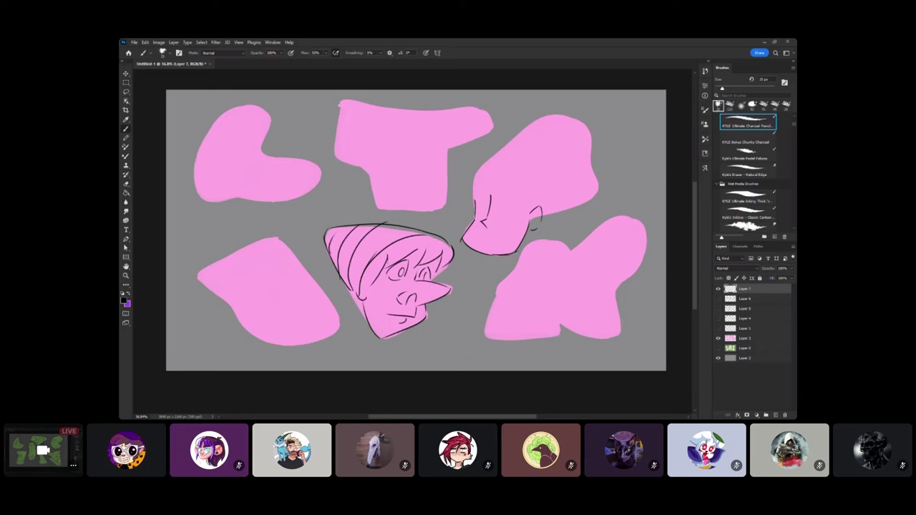
# Outline the forehead and tall swept-back hair of the upper-right head, adding a hairline and zigzag streaks.
pyautogui.moveTo(475, 203)
pyautogui.mouseDown()
pyautogui.moveTo(507, 150)
pyautogui.moveTo(546, 116)
pyautogui.moveTo(588, 120)
pyautogui.moveTo(601, 200)
pyautogui.moveTo(560, 218)
pyautogui.mouseUp()
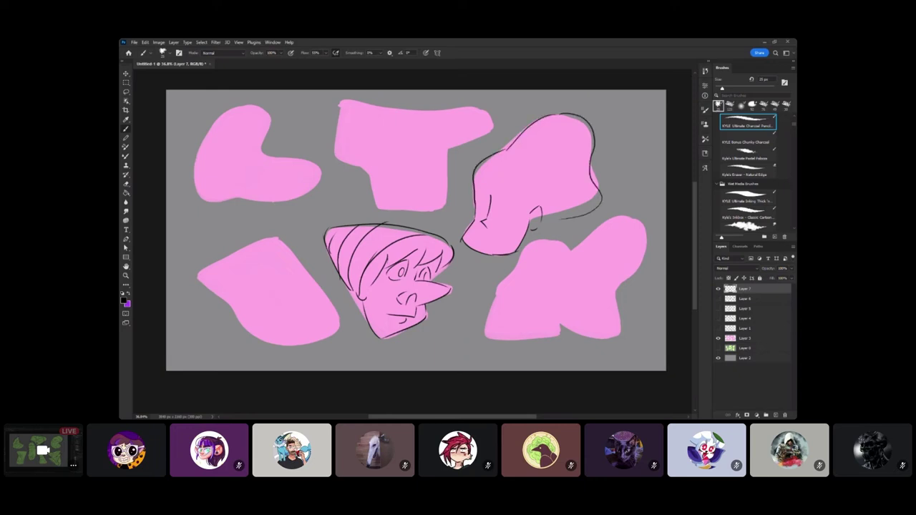
pyautogui.moveTo(477, 196)
pyautogui.mouseDown()
pyautogui.moveTo(478, 182)
pyautogui.moveTo(521, 169)
pyautogui.moveTo(527, 186)
pyautogui.moveTo(539, 177)
pyautogui.moveTo(537, 210)
pyautogui.mouseUp()
pyautogui.moveTo(530, 179)
pyautogui.mouseDown()
pyautogui.moveTo(550, 155)
pyautogui.moveTo(590, 135)
pyautogui.mouseUp()
pyautogui.moveTo(531, 209)
pyautogui.mouseDown()
pyautogui.moveTo(589, 175)
pyautogui.moveTo(565, 223)
pyautogui.mouseUp()
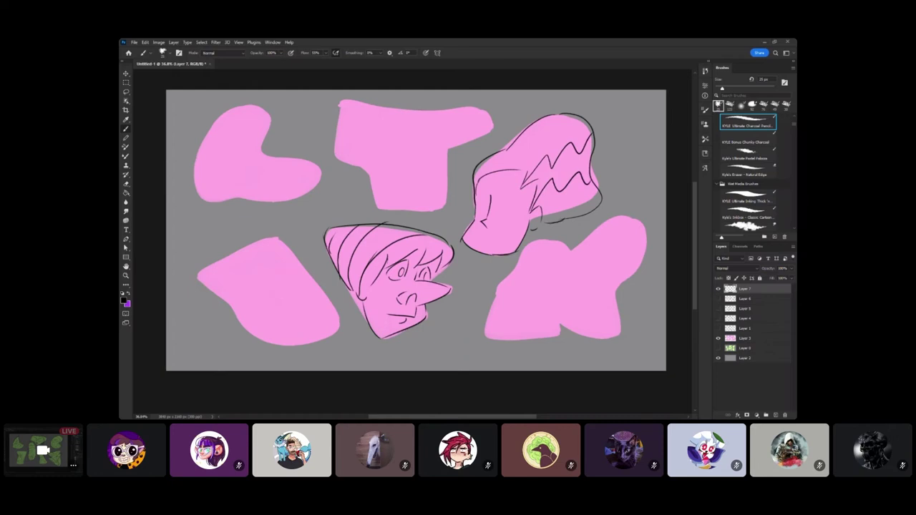
# Draw the eyes, brows, stitched scars and dark shaded lips on the tall-haired head.
pyautogui.moveTo(489, 195)
pyautogui.mouseDown()
pyautogui.moveTo(479, 206)
pyautogui.moveTo(523, 208)
pyautogui.moveTo(523, 186)
pyautogui.moveTo(491, 187)
pyautogui.moveTo(497, 177)
pyautogui.mouseUp()
pyautogui.moveTo(513, 239)
pyautogui.mouseDown()
pyautogui.moveTo(525, 222)
pyautogui.moveTo(515, 224)
pyautogui.moveTo(525, 230)
pyautogui.moveTo(523, 212)
pyautogui.moveTo(488, 207)
pyautogui.mouseUp()
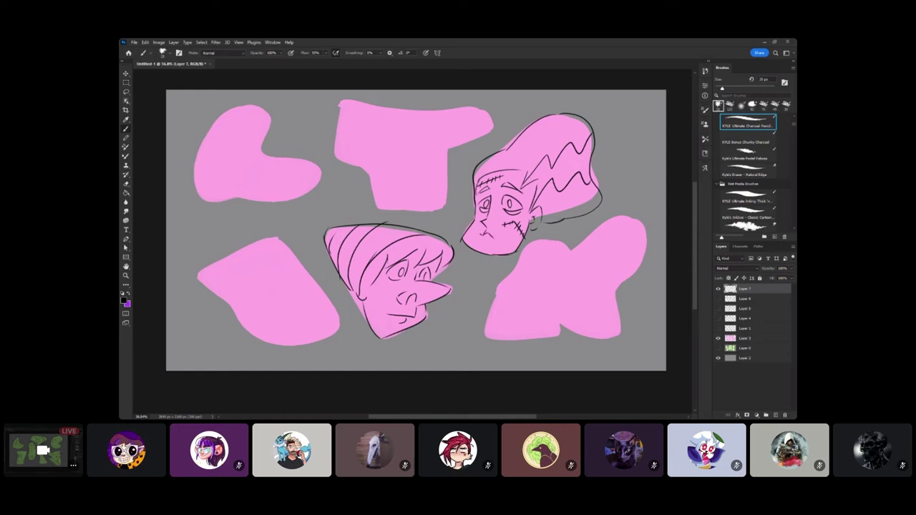
pyautogui.moveTo(478, 242); pyautogui.dragTo(490, 246)
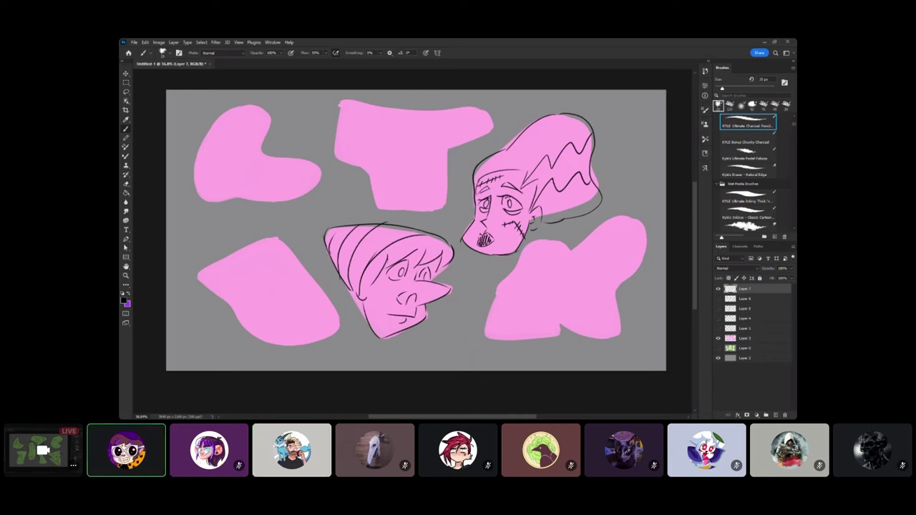
# Sketch a pointed nose, moustache, mouth and chin on the lower-left pink shape and outline its forehead and crown.
pyautogui.press('h')
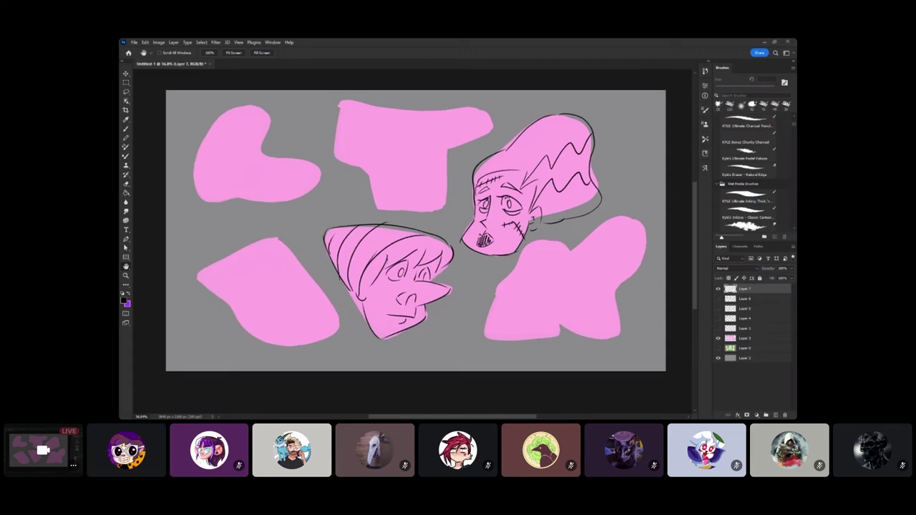
pyautogui.press('b')
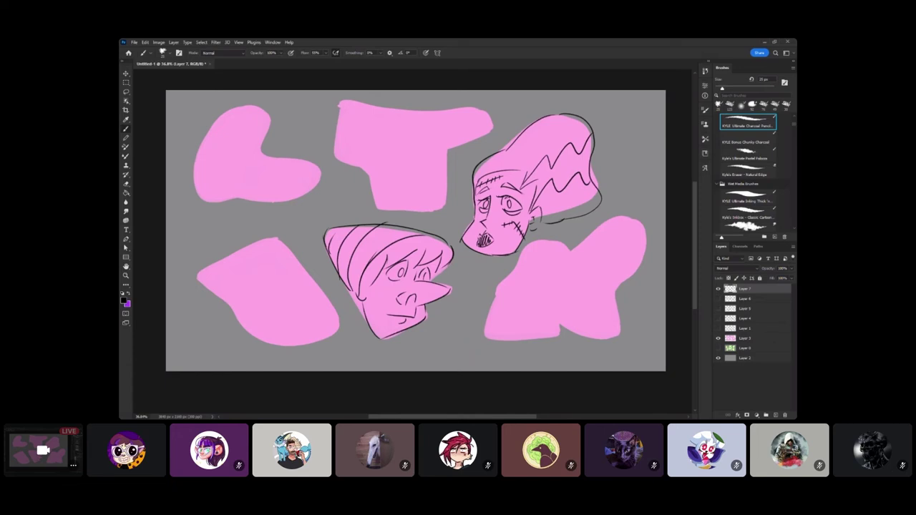
pyautogui.moveTo(230, 256)
pyautogui.mouseDown()
pyautogui.moveTo(203, 283)
pyautogui.moveTo(239, 285)
pyautogui.moveTo(203, 293)
pyautogui.moveTo(228, 293)
pyautogui.moveTo(205, 289)
pyautogui.moveTo(239, 311)
pyautogui.mouseUp()
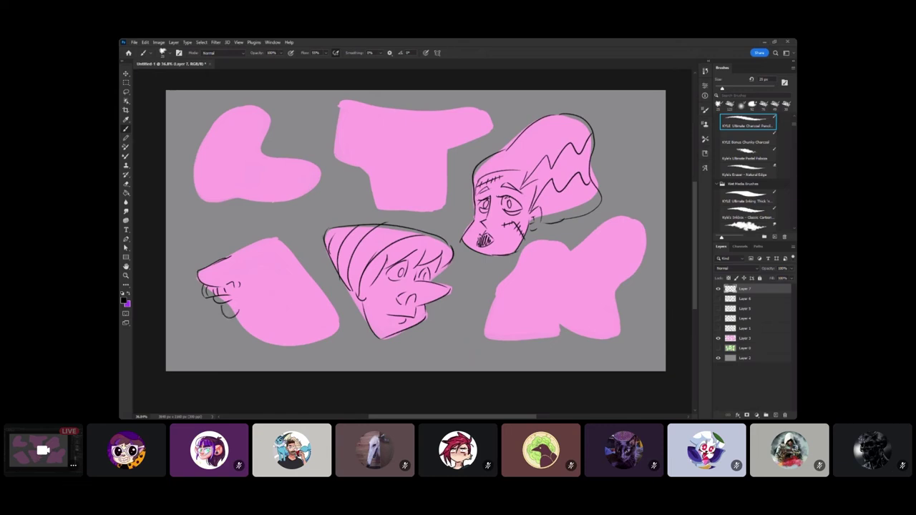
pyautogui.moveTo(229, 256); pyautogui.dragTo(262, 241)
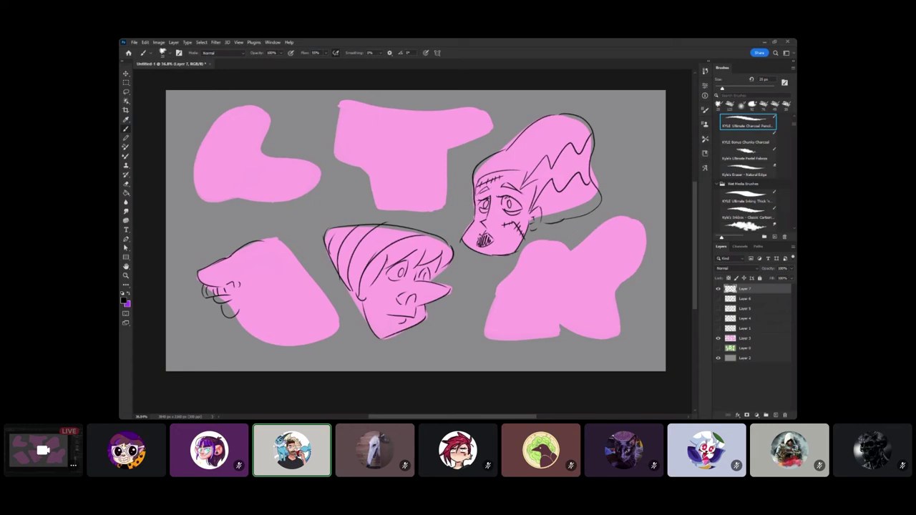
pyautogui.hotkey('ctrl', 'z')
pyautogui.moveTo(220, 259)
pyautogui.mouseDown()
pyautogui.moveTo(269, 235)
pyautogui.moveTo(299, 259)
pyautogui.mouseUp()
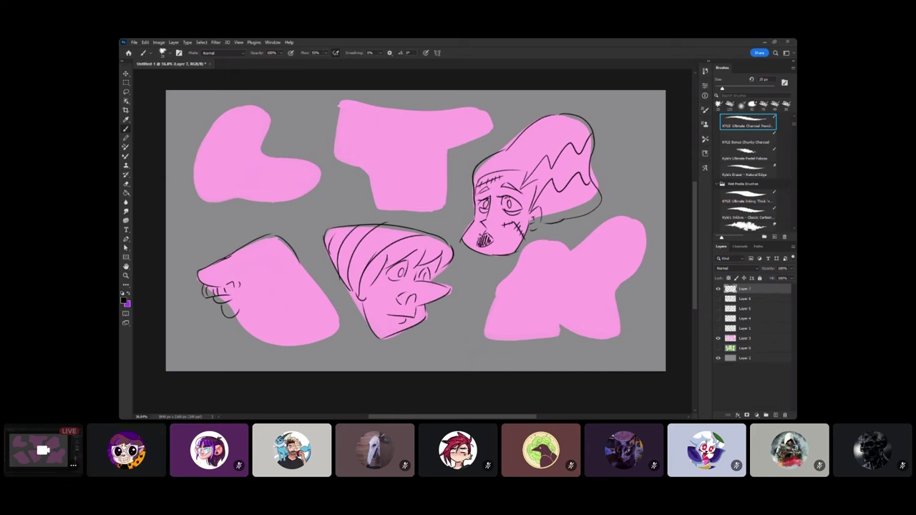
# Draw curly hair around the ear, the jawline, a neck line and a small slanted eye on the lower-left head.
pyautogui.moveTo(267, 273)
pyautogui.mouseDown()
pyautogui.moveTo(279, 286)
pyautogui.moveTo(269, 293)
pyautogui.mouseUp()
pyautogui.moveTo(279, 272)
pyautogui.mouseDown()
pyautogui.moveTo(307, 259)
pyautogui.moveTo(311, 269)
pyautogui.moveTo(284, 290)
pyautogui.moveTo(318, 278)
pyautogui.mouseUp()
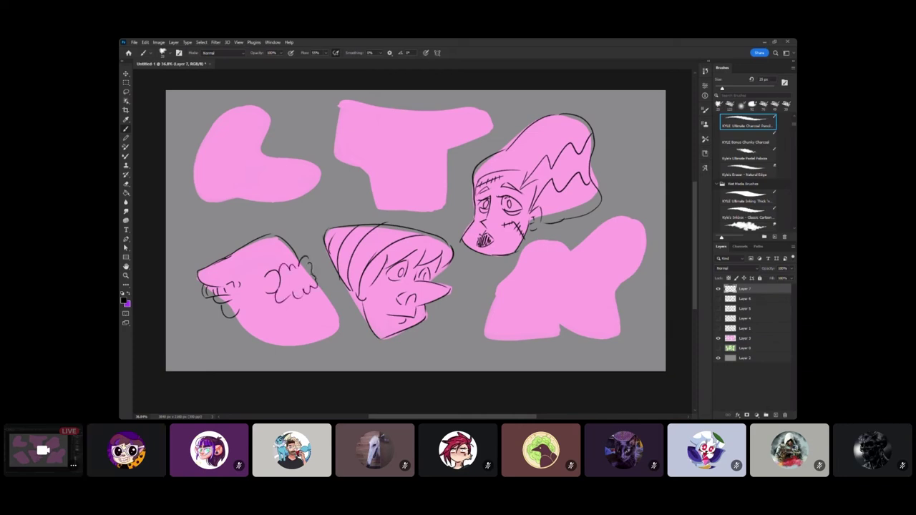
pyautogui.moveTo(232, 317)
pyautogui.mouseDown()
pyautogui.moveTo(251, 334)
pyautogui.moveTo(319, 302)
pyautogui.mouseUp()
pyautogui.moveTo(243, 334); pyautogui.dragTo(255, 349)
pyautogui.moveTo(241, 261)
pyautogui.mouseDown()
pyautogui.moveTo(259, 262)
pyautogui.moveTo(242, 273)
pyautogui.mouseUp()
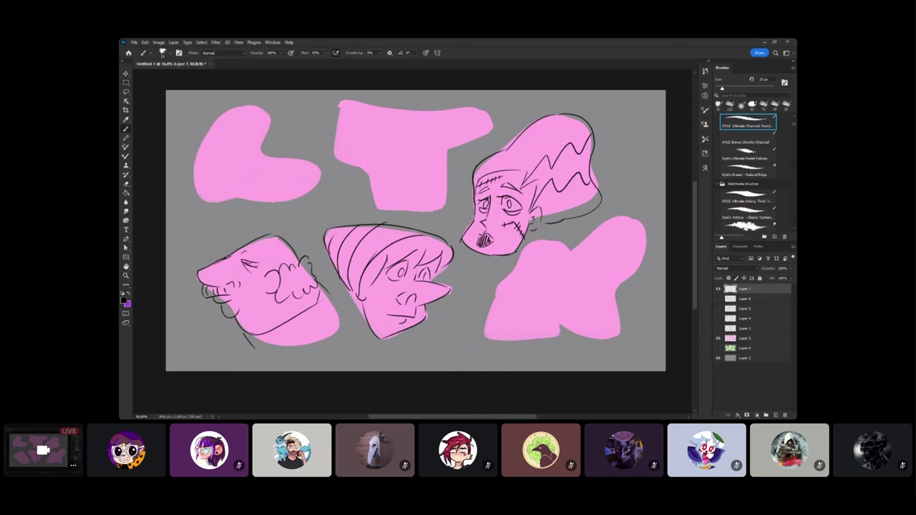
# Add a bushy eyebrow to the lower-left head and draw the outline and fold of its collar.
pyautogui.moveTo(245, 250); pyautogui.dragTo(269, 255)
pyautogui.moveTo(333, 296)
pyautogui.mouseDown()
pyautogui.moveTo(341, 311)
pyautogui.moveTo(315, 341)
pyautogui.moveTo(254, 347)
pyautogui.mouseUp()
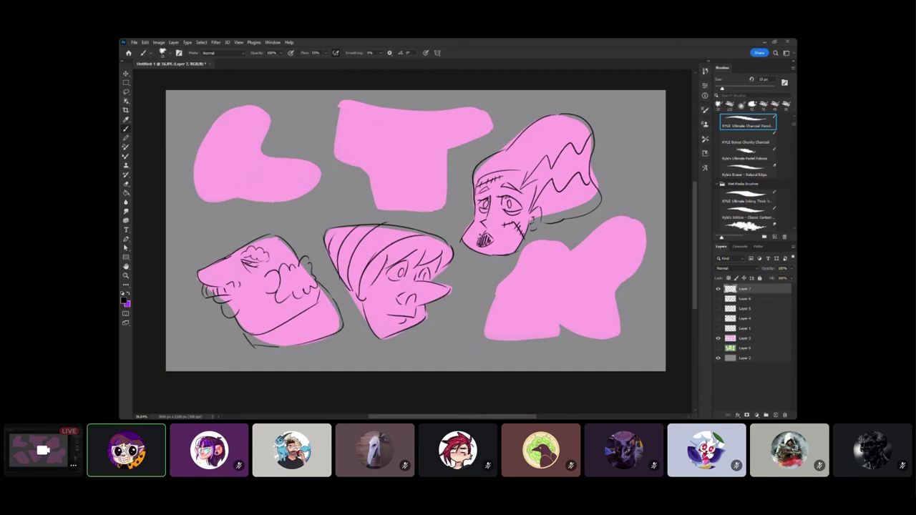
pyautogui.moveTo(315, 339)
pyautogui.mouseDown()
pyautogui.moveTo(279, 346)
pyautogui.moveTo(329, 310)
pyautogui.mouseUp()
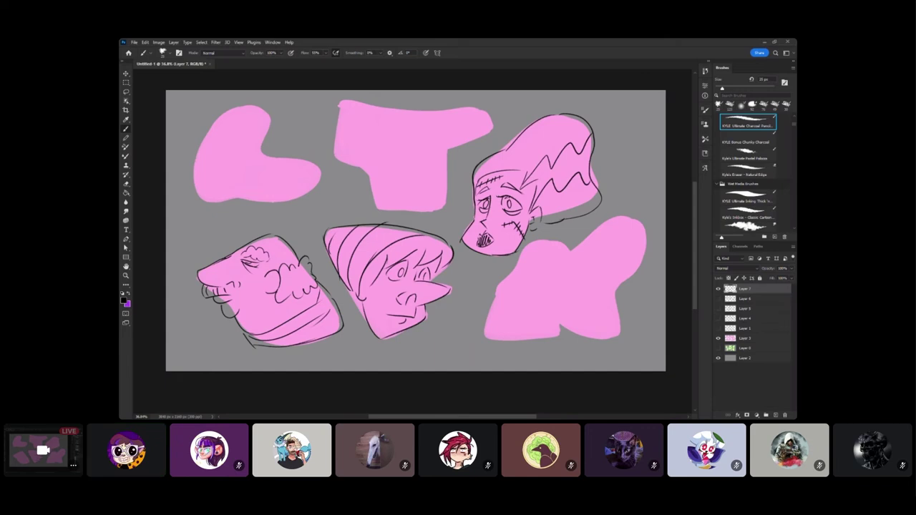
# Outline spiky hair, back and shoulder on the upper-left pink shape, then sketch the face contour and partly erase it.
pyautogui.moveTo(247, 102)
pyautogui.mouseDown()
pyautogui.moveTo(216, 116)
pyautogui.moveTo(219, 174)
pyautogui.moveTo(242, 176)
pyautogui.moveTo(253, 144)
pyautogui.mouseUp()
pyautogui.moveTo(246, 104)
pyautogui.mouseDown()
pyautogui.moveTo(268, 108)
pyautogui.moveTo(267, 145)
pyautogui.moveTo(282, 158)
pyautogui.moveTo(305, 153)
pyautogui.moveTo(318, 181)
pyautogui.mouseUp()
pyautogui.moveTo(219, 118)
pyautogui.mouseDown()
pyautogui.moveTo(196, 168)
pyautogui.moveTo(203, 197)
pyautogui.moveTo(230, 201)
pyautogui.mouseUp()
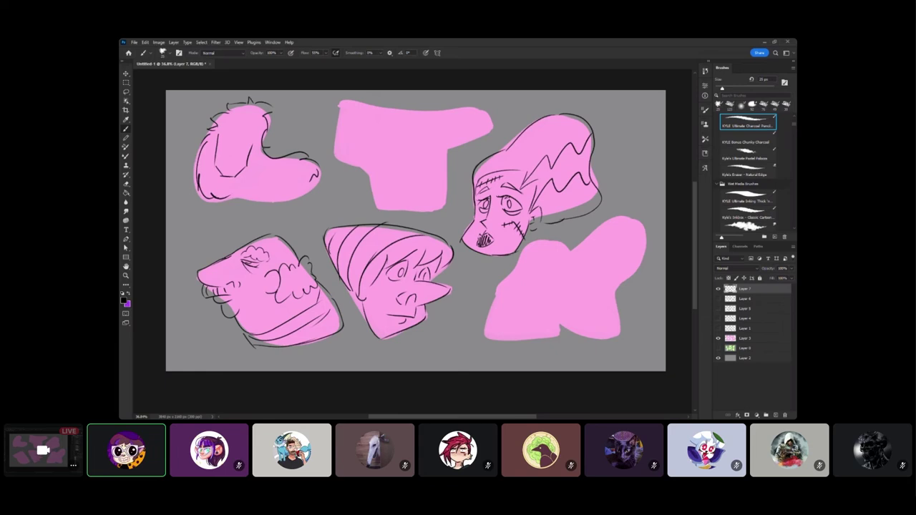
pyautogui.press('e')
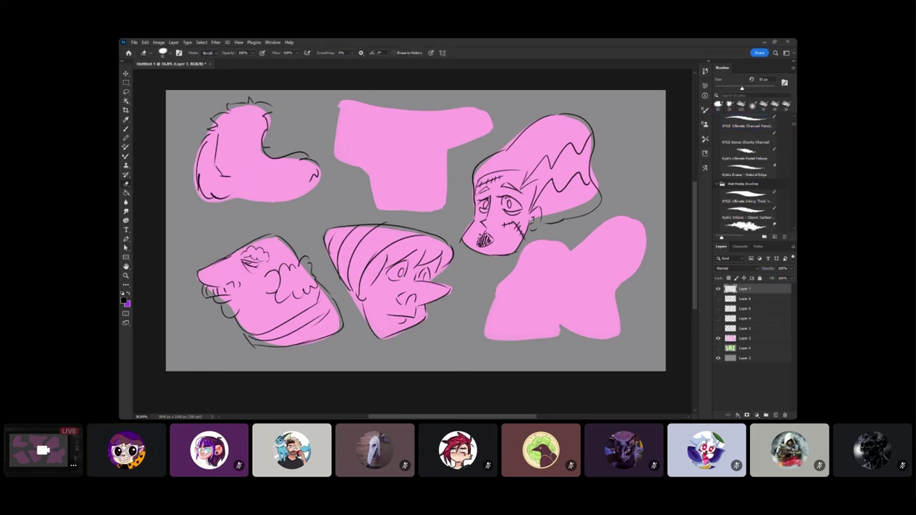
pyautogui.press('b')
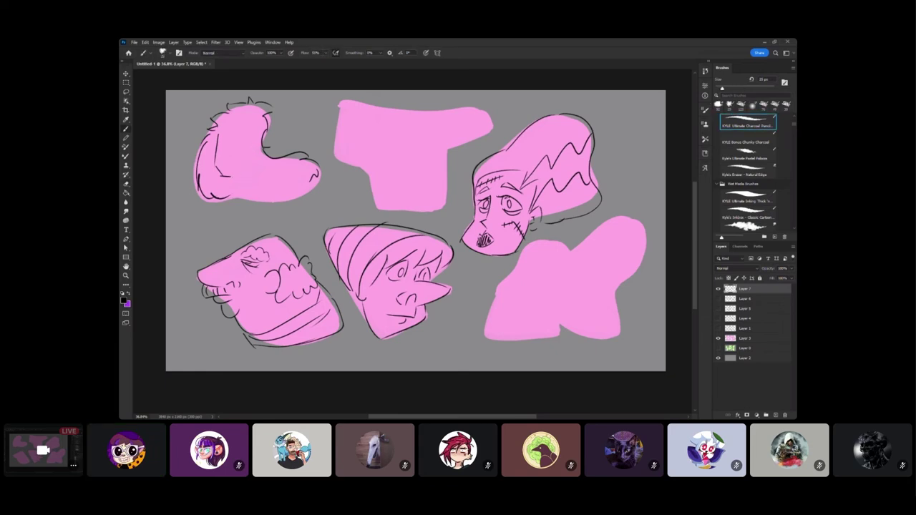
# Redraw the jaw and cheek of the spiky-haired figure and add its ears and jagged hairline.
pyautogui.moveTo(231, 162); pyautogui.dragTo(253, 173)
pyautogui.moveTo(259, 140)
pyautogui.mouseDown()
pyautogui.moveTo(254, 159)
pyautogui.moveTo(209, 159)
pyautogui.moveTo(214, 141)
pyautogui.moveTo(242, 133)
pyautogui.mouseUp()
pyautogui.moveTo(244, 124); pyautogui.dragTo(249, 135)
pyautogui.press('e')
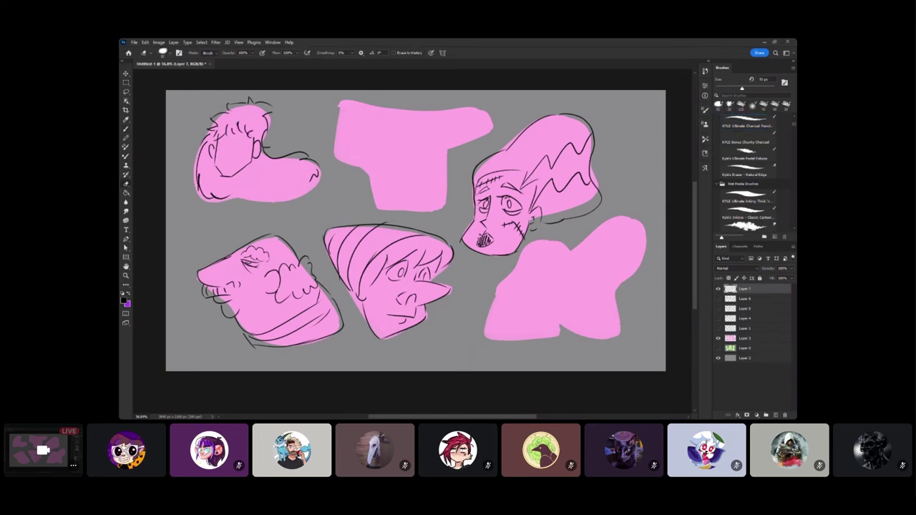
pyautogui.press('b')
# Draw the neck lines, nose, mouth, eyes and brows of the spiky-haired figure.
pyautogui.moveTo(215, 167); pyautogui.dragTo(224, 190)
pyautogui.moveTo(250, 156); pyautogui.dragTo(244, 194)
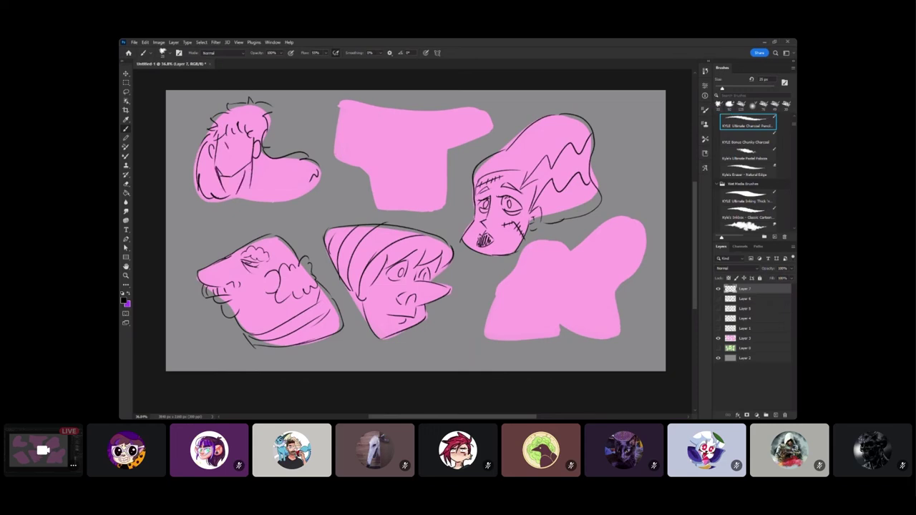
pyautogui.moveTo(227, 148); pyautogui.dragTo(228, 157)
pyautogui.moveTo(223, 169); pyautogui.dragTo(234, 167)
pyautogui.moveTo(238, 145)
pyautogui.mouseDown()
pyautogui.moveTo(249, 144)
pyautogui.moveTo(227, 148)
pyautogui.moveTo(250, 135)
pyautogui.moveTo(229, 139)
pyautogui.mouseUp()
# Finish the shoulder and lower edge of the spiky-haired figure and add two star sparkles around it.
pyautogui.moveTo(312, 181); pyautogui.dragTo(290, 197)
pyautogui.moveTo(263, 195); pyautogui.dragTo(245, 201)
pyautogui.moveTo(281, 141); pyautogui.dragTo(286, 159)
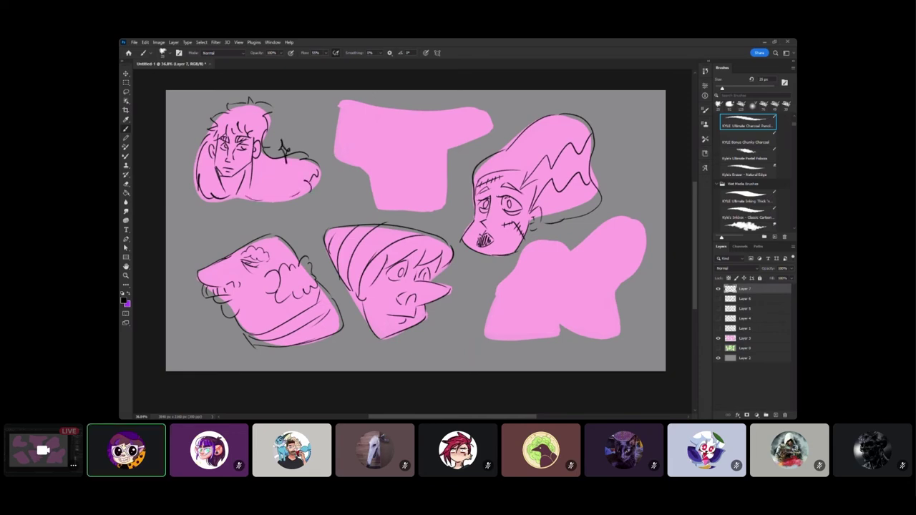
pyautogui.moveTo(260, 191); pyautogui.dragTo(262, 206)
# Outline an ear with a round earring, a scalloped chin, the face and a wide hair mass on the upper-middle shape.
pyautogui.moveTo(376, 165)
pyautogui.mouseDown()
pyautogui.moveTo(368, 160)
pyautogui.moveTo(367, 188)
pyautogui.moveTo(380, 188)
pyautogui.moveTo(400, 210)
pyautogui.moveTo(421, 206)
pyautogui.mouseUp()
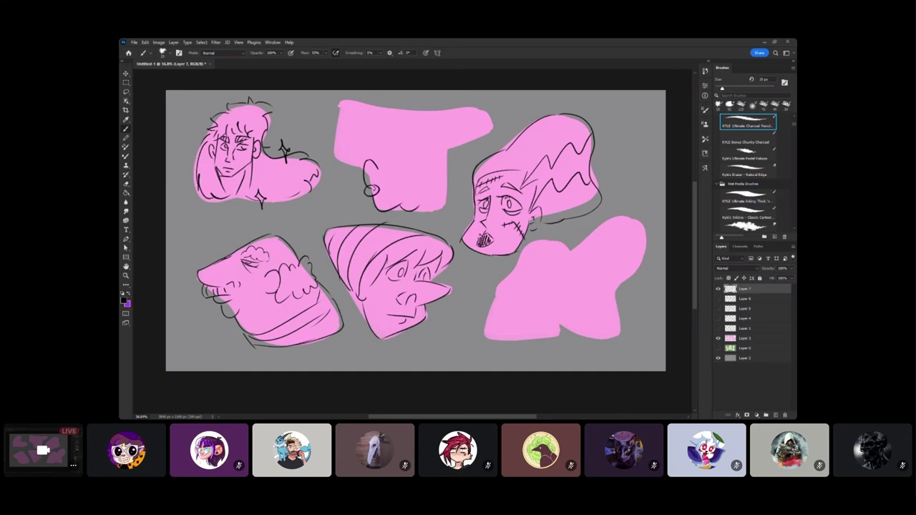
pyautogui.moveTo(449, 149)
pyautogui.mouseDown()
pyautogui.moveTo(444, 212)
pyautogui.moveTo(421, 209)
pyautogui.mouseUp()
pyautogui.moveTo(338, 142)
pyautogui.mouseDown()
pyautogui.moveTo(405, 149)
pyautogui.moveTo(490, 131)
pyautogui.moveTo(453, 108)
pyautogui.moveTo(336, 102)
pyautogui.moveTo(361, 170)
pyautogui.mouseUp()
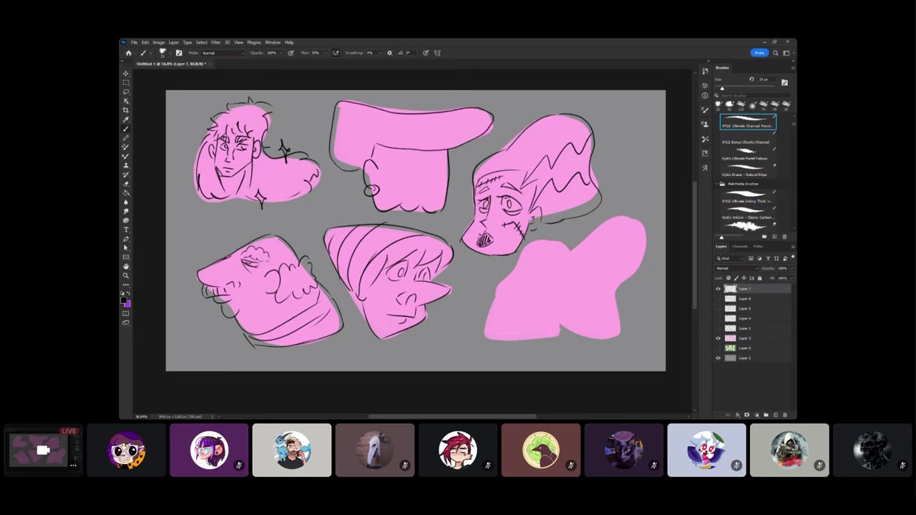
# Draw curved strands across the wide hair mass of the upper-middle head.
pyautogui.moveTo(363, 133); pyautogui.dragTo(335, 159)
pyautogui.moveTo(348, 115); pyautogui.dragTo(345, 133)
pyautogui.moveTo(350, 133); pyautogui.dragTo(373, 149)
pyautogui.moveTo(354, 108); pyautogui.dragTo(375, 141)
pyautogui.moveTo(408, 114); pyautogui.dragTo(386, 143)
pyautogui.moveTo(436, 115); pyautogui.dragTo(432, 146)
pyautogui.moveTo(467, 107); pyautogui.dragTo(458, 144)
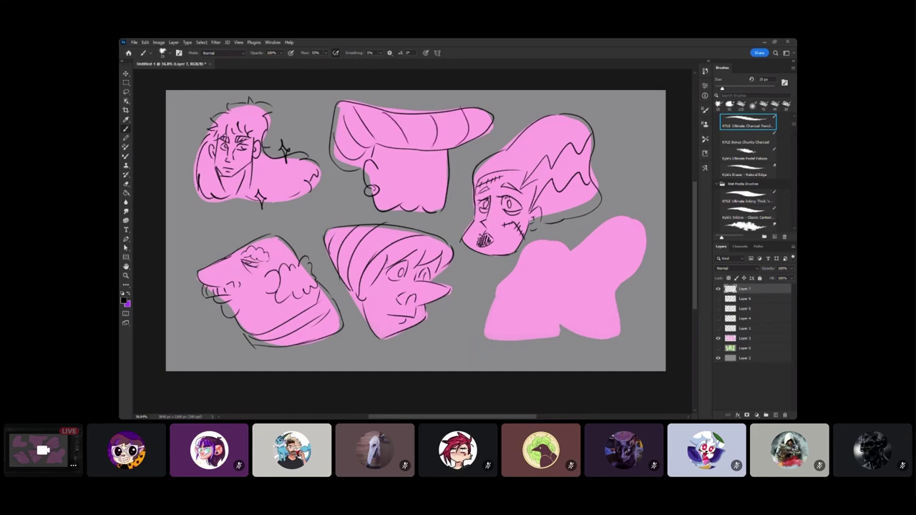
# Draw the frowning mouth, nose, eyes, brows and lower lip on the upper-middle head.
pyautogui.moveTo(404, 196); pyautogui.dragTo(423, 195)
pyautogui.moveTo(418, 163); pyautogui.dragTo(418, 197)
pyautogui.moveTo(420, 161)
pyautogui.mouseDown()
pyautogui.moveTo(430, 159)
pyautogui.moveTo(408, 164)
pyautogui.moveTo(433, 165)
pyautogui.mouseUp()
pyautogui.moveTo(402, 167)
pyautogui.mouseDown()
pyautogui.moveTo(400, 177)
pyautogui.moveTo(424, 176)
pyautogui.mouseUp()
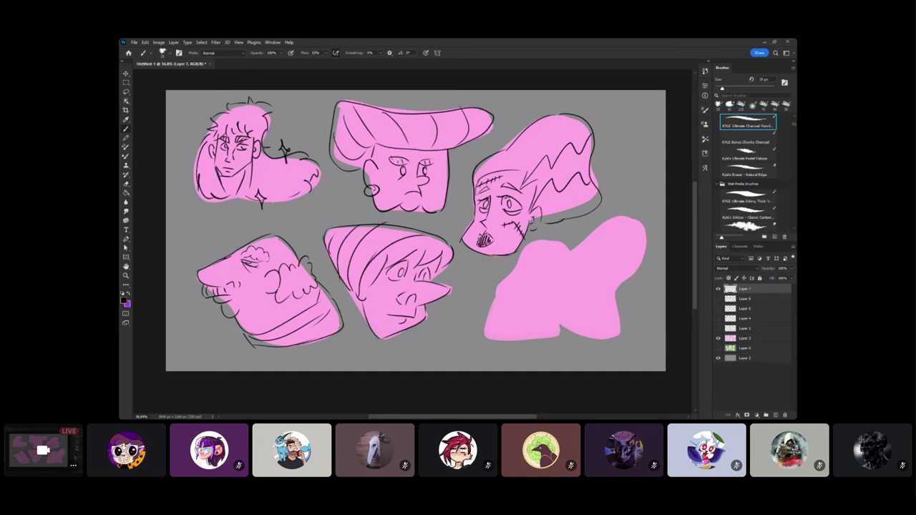
pyautogui.moveTo(422, 194); pyautogui.dragTo(420, 208)
# Set the brush flow to 70% and outline the ponytail, round head, ear and toothy grin on the lower-right shape.
pyautogui.hotkey('shift', '7')
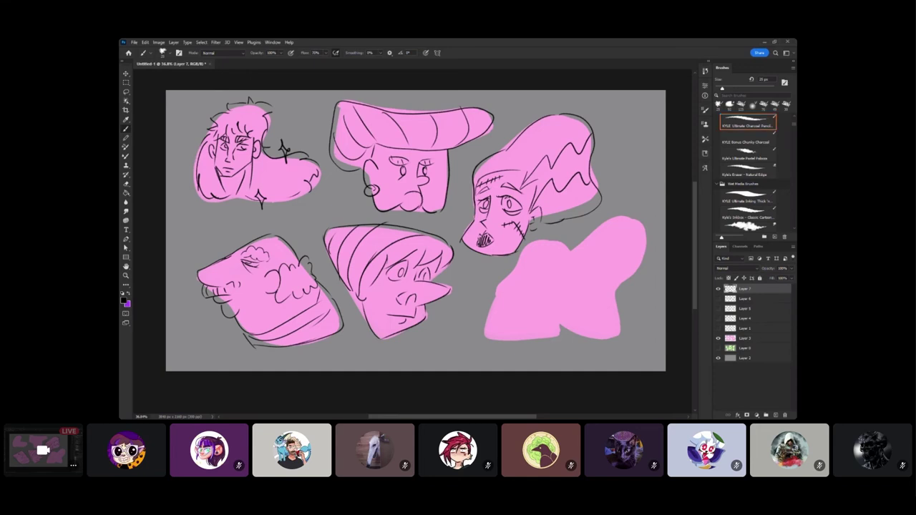
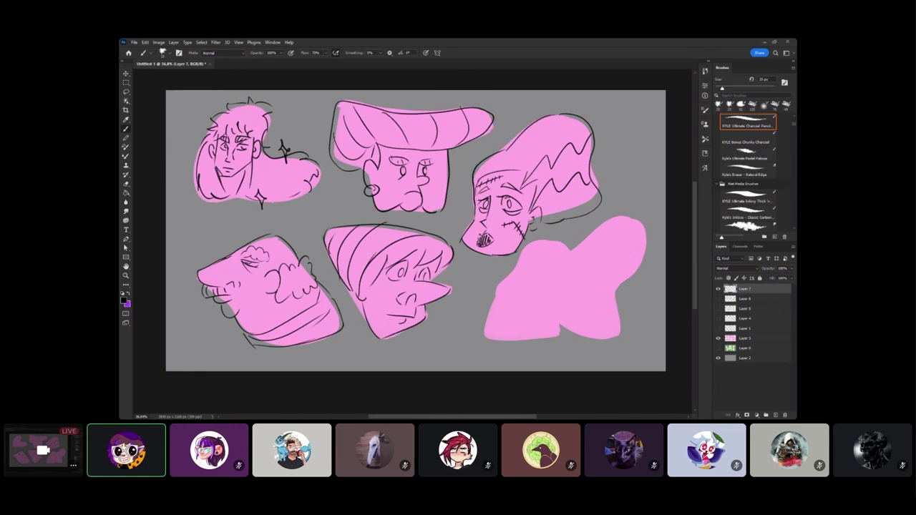
pyautogui.moveTo(570, 252)
pyautogui.mouseDown()
pyautogui.moveTo(640, 221)
pyautogui.moveTo(623, 332)
pyautogui.moveTo(564, 322)
pyautogui.mouseUp()
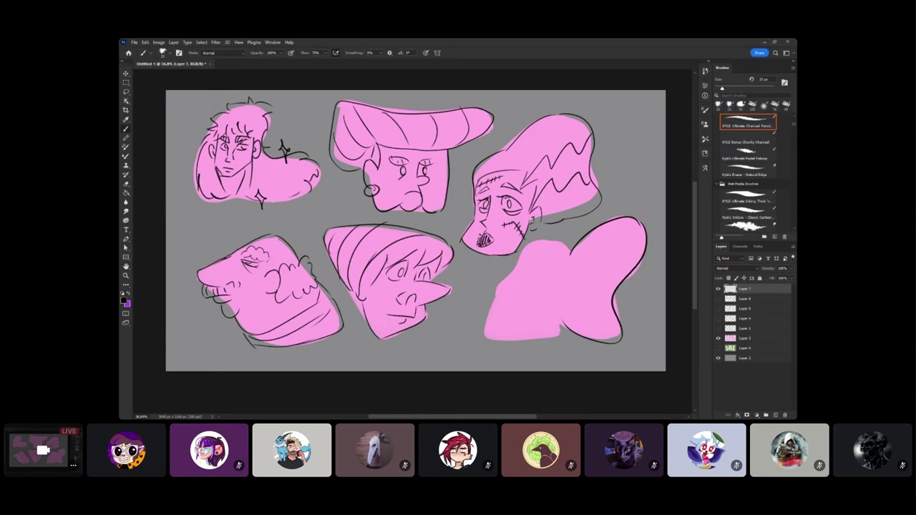
pyautogui.moveTo(573, 247)
pyautogui.mouseDown()
pyautogui.moveTo(574, 289)
pyautogui.moveTo(562, 244)
pyautogui.moveTo(515, 252)
pyautogui.moveTo(495, 313)
pyautogui.moveTo(541, 316)
pyautogui.mouseUp()
pyautogui.moveTo(523, 261)
pyautogui.mouseDown()
pyautogui.moveTo(503, 291)
pyautogui.moveTo(523, 304)
pyautogui.moveTo(498, 303)
pyautogui.moveTo(518, 310)
pyautogui.moveTo(509, 310)
pyautogui.mouseUp()
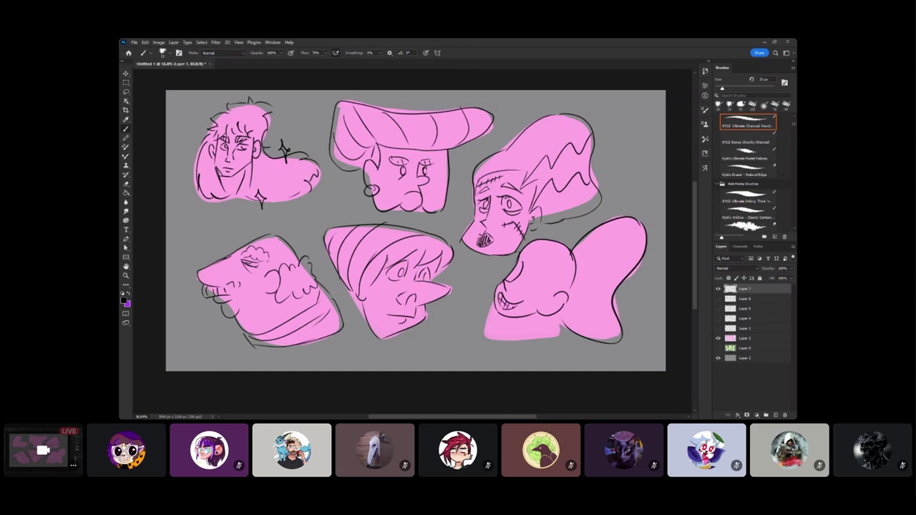
# Draw the eyes and hairline of the grinning head and fill its ponytail with long curved strands.
pyautogui.moveTo(527, 278)
pyautogui.mouseDown()
pyautogui.moveTo(536, 268)
pyautogui.moveTo(539, 286)
pyautogui.moveTo(519, 277)
pyautogui.moveTo(547, 269)
pyautogui.moveTo(529, 259)
pyautogui.moveTo(553, 244)
pyautogui.moveTo(557, 292)
pyautogui.mouseUp()
pyautogui.moveTo(542, 245)
pyautogui.mouseDown()
pyautogui.moveTo(568, 257)
pyautogui.moveTo(565, 284)
pyautogui.mouseUp()
pyautogui.moveTo(578, 249); pyautogui.dragTo(578, 326)
pyautogui.moveTo(600, 233)
pyautogui.mouseDown()
pyautogui.moveTo(620, 228)
pyautogui.moveTo(602, 328)
pyautogui.mouseUp()
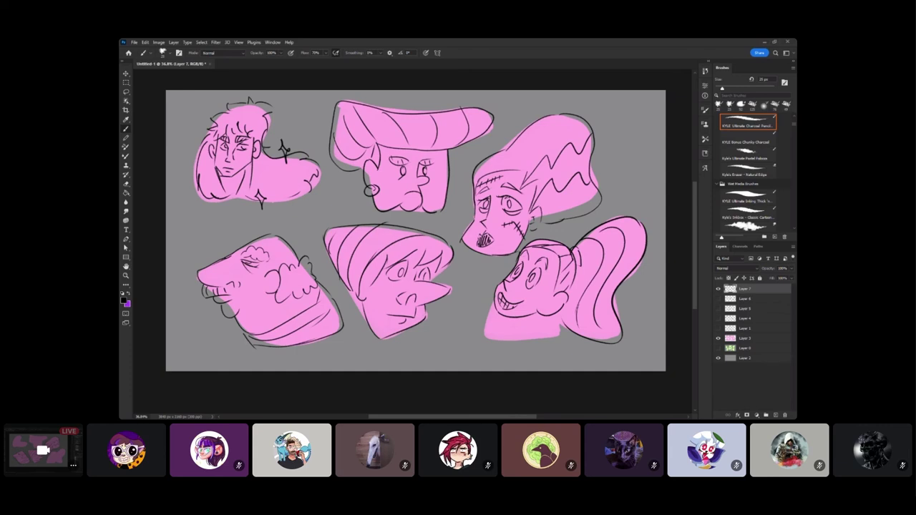
# Add inner ear detail to the grinning head and outline its neck and shoulders.
pyautogui.moveTo(544, 304); pyautogui.dragTo(549, 309)
pyautogui.moveTo(493, 302)
pyautogui.mouseDown()
pyautogui.moveTo(488, 336)
pyautogui.moveTo(561, 334)
pyautogui.moveTo(553, 335)
pyautogui.mouseUp()
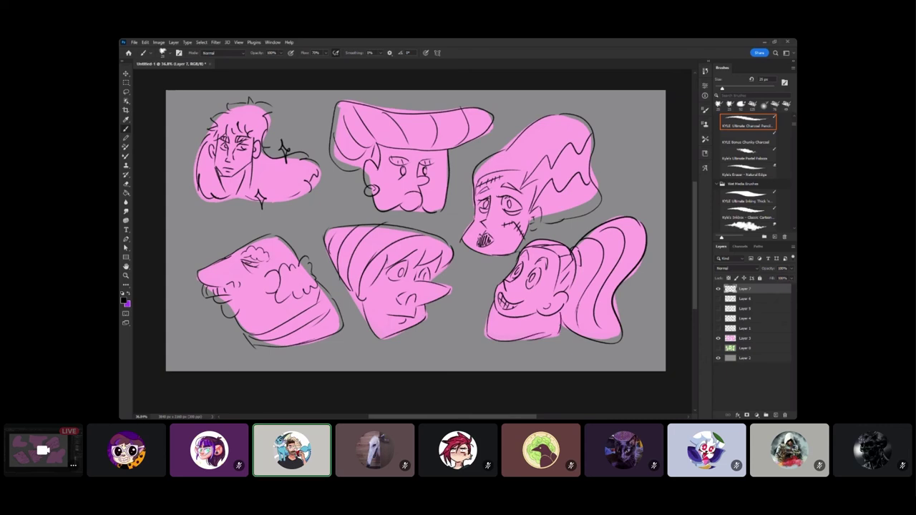
pyautogui.moveTo(496, 313)
pyautogui.mouseDown()
pyautogui.moveTo(494, 337)
pyautogui.moveTo(545, 330)
pyautogui.moveTo(519, 332)
pyautogui.mouseUp()
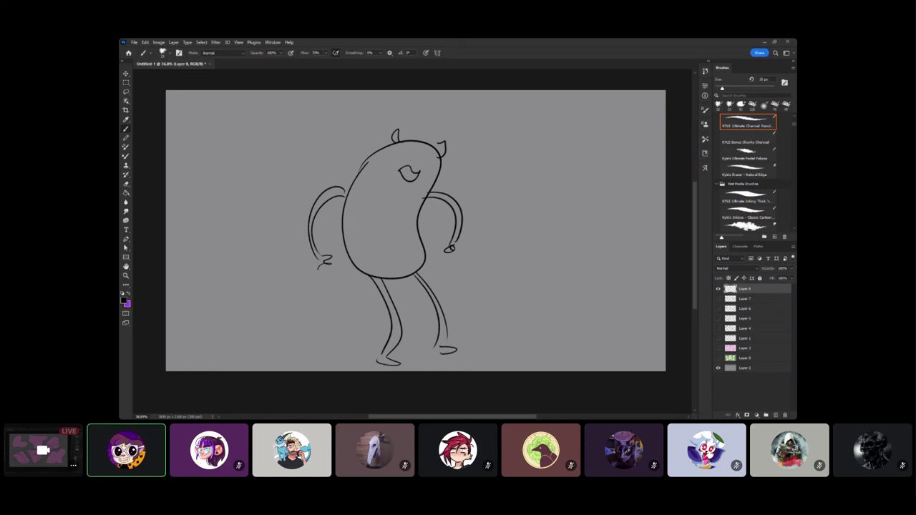
# Undo the horned bean-shaped character sketch stroke by stroke, together with its new layer.
pyautogui.hotkey('ctrl', 'z')
pyautogui.hotkey('ctrl', 'z')
pyautogui.hotkey('ctrl', 'z')
pyautogui.hotkey('ctrl', 'z')
pyautogui.hotkey('ctrl', 'z')
pyautogui.hotkey('ctrl', 'z')
pyautogui.hotkey('ctrl', 'z')
pyautogui.hotkey('ctrl', 'z')
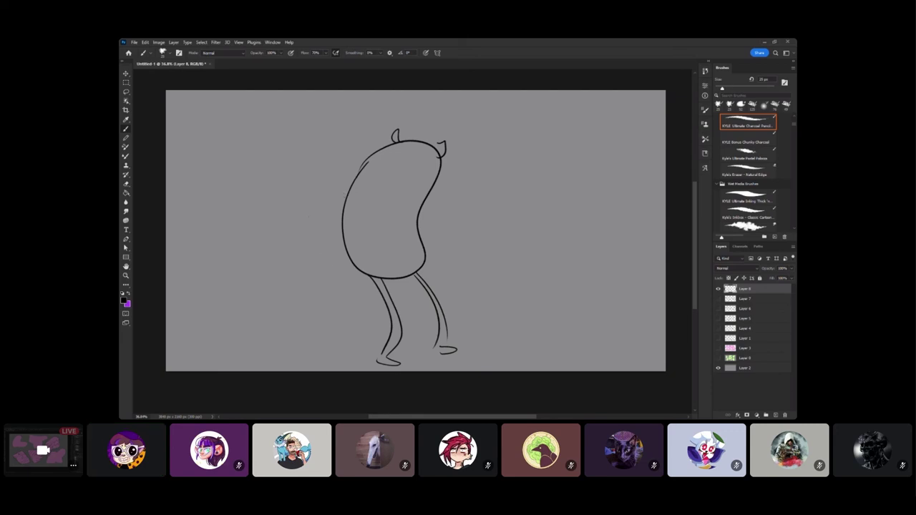
pyautogui.hotkey('ctrl', 'z')
pyautogui.hotkey('ctrl', 'z')
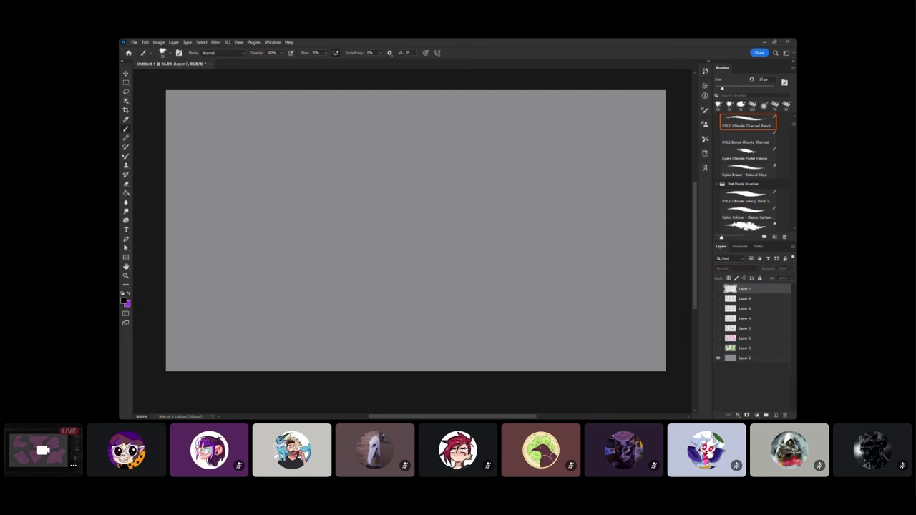
pyautogui.hotkey('ctrl', 'z')
pyautogui.hotkey('ctrl', 'z')
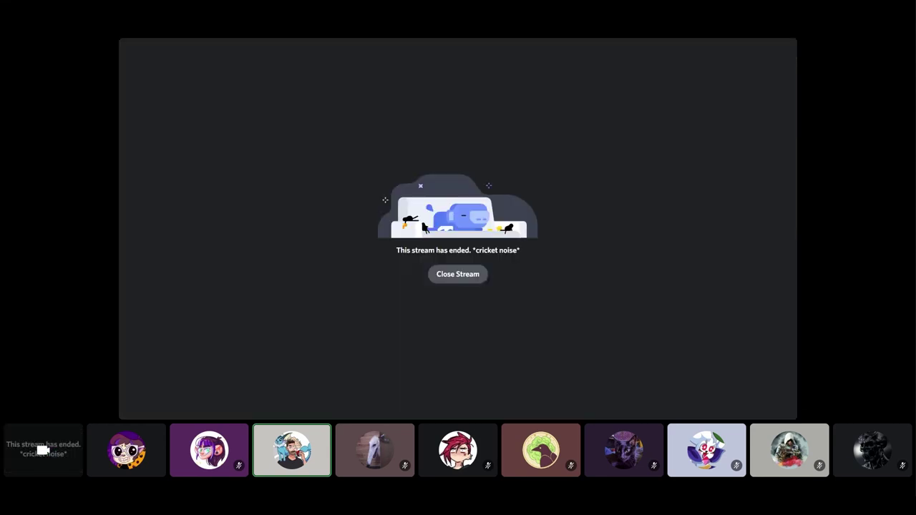
# Close the ended stream in the Discord call.
pyautogui.click(475, 278)
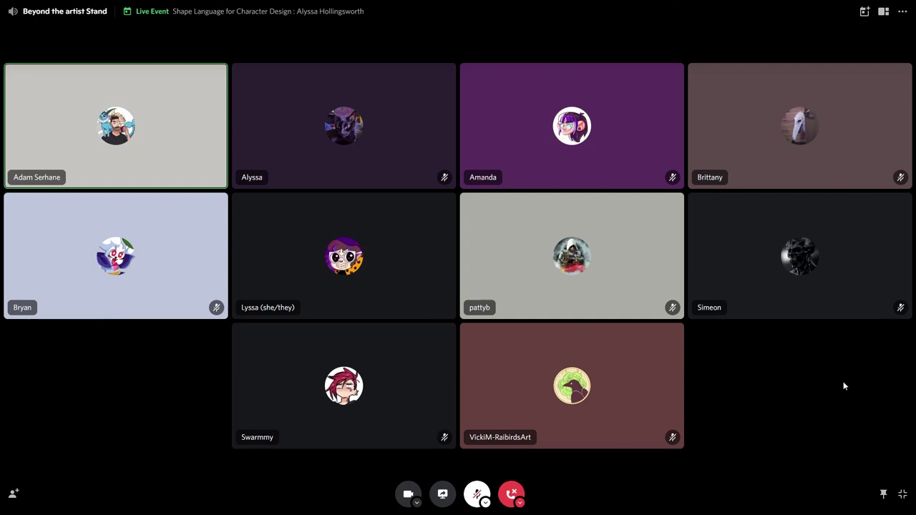